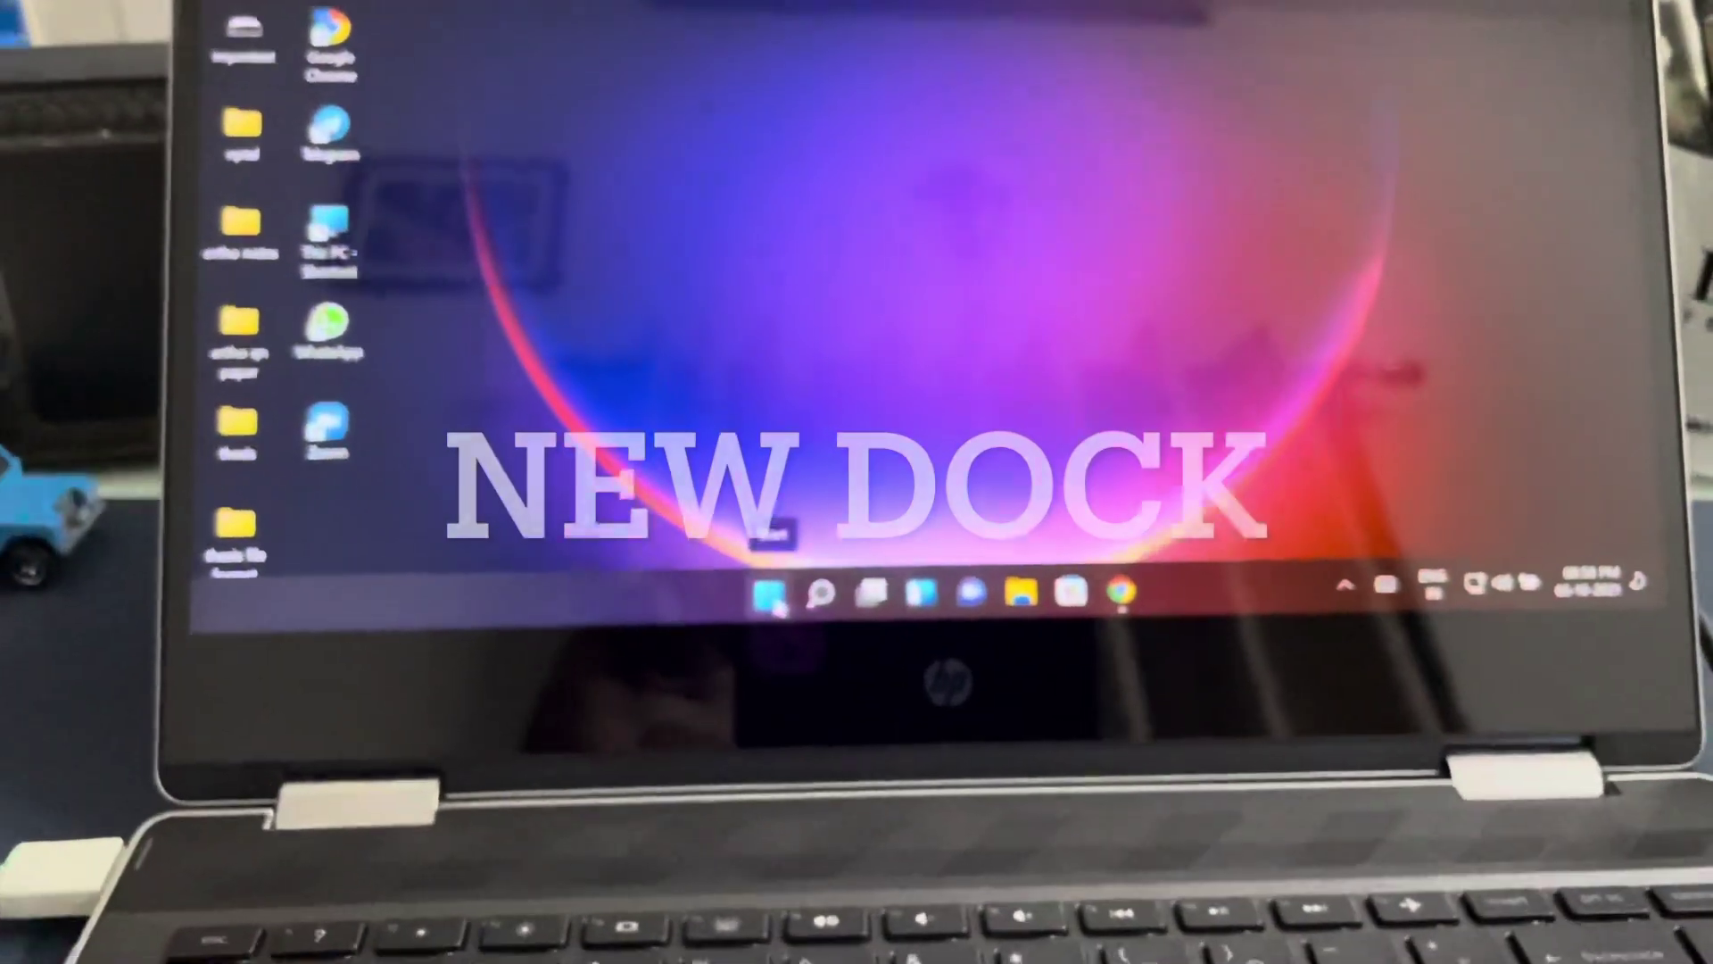
Step: View the pinned apps, then open the Microsoft Windows 11 upgrade page in the browser
click(772, 598)
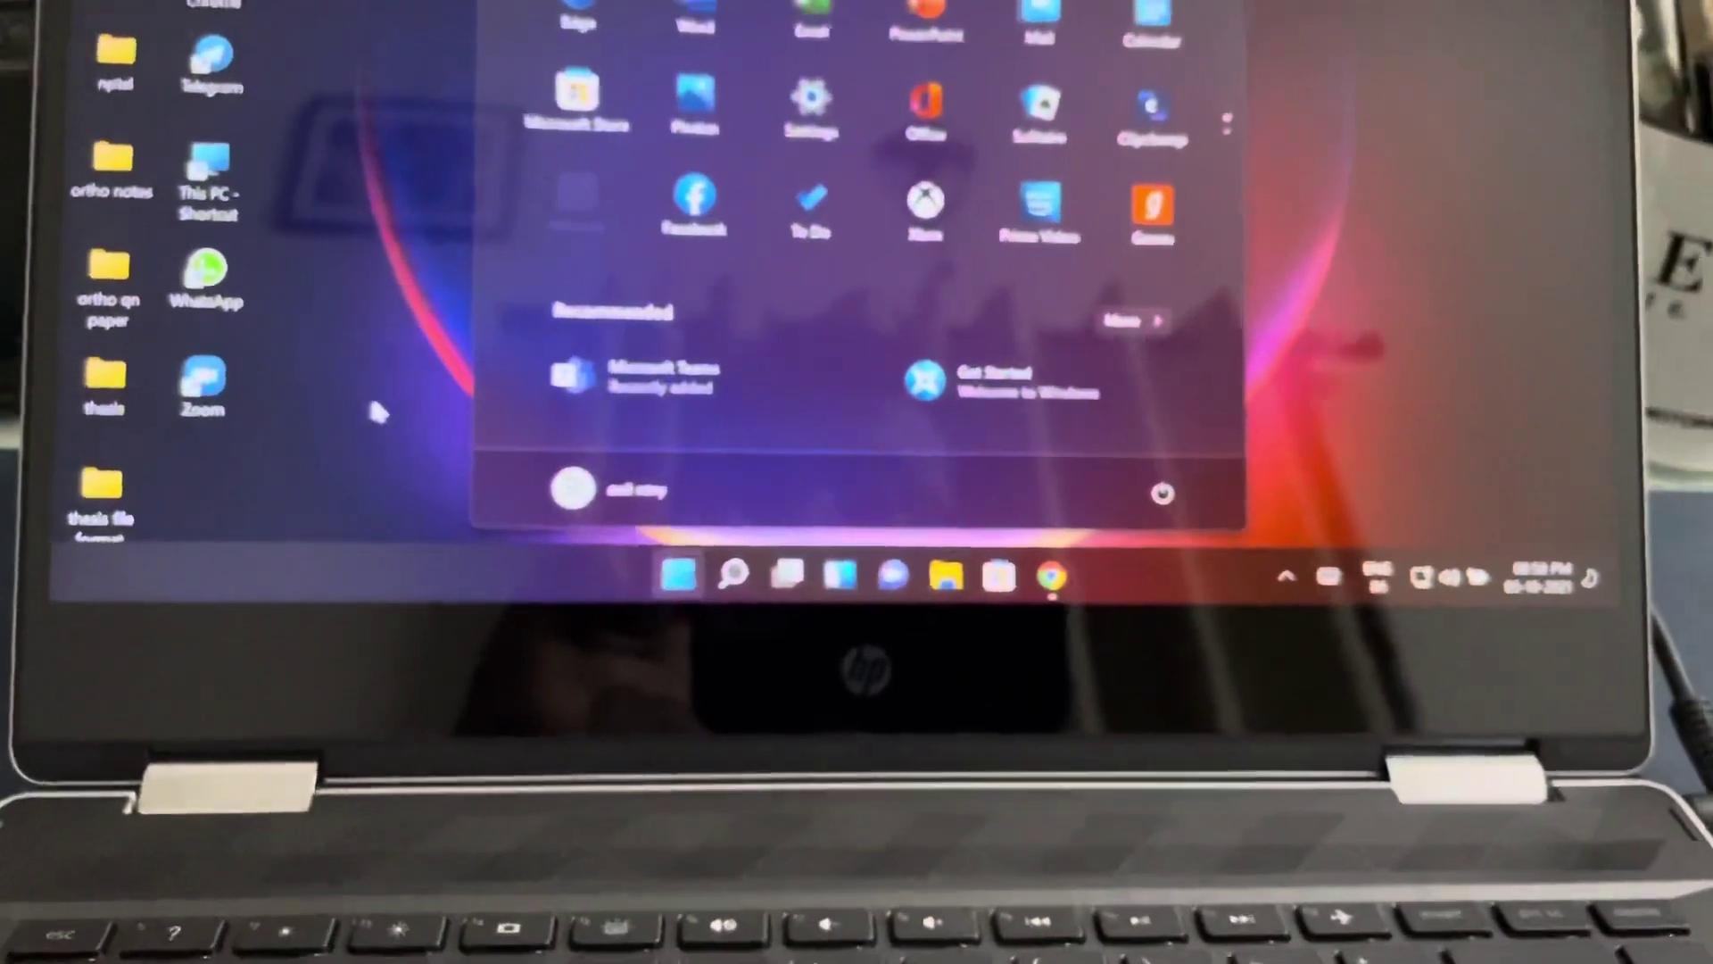
click(375, 402)
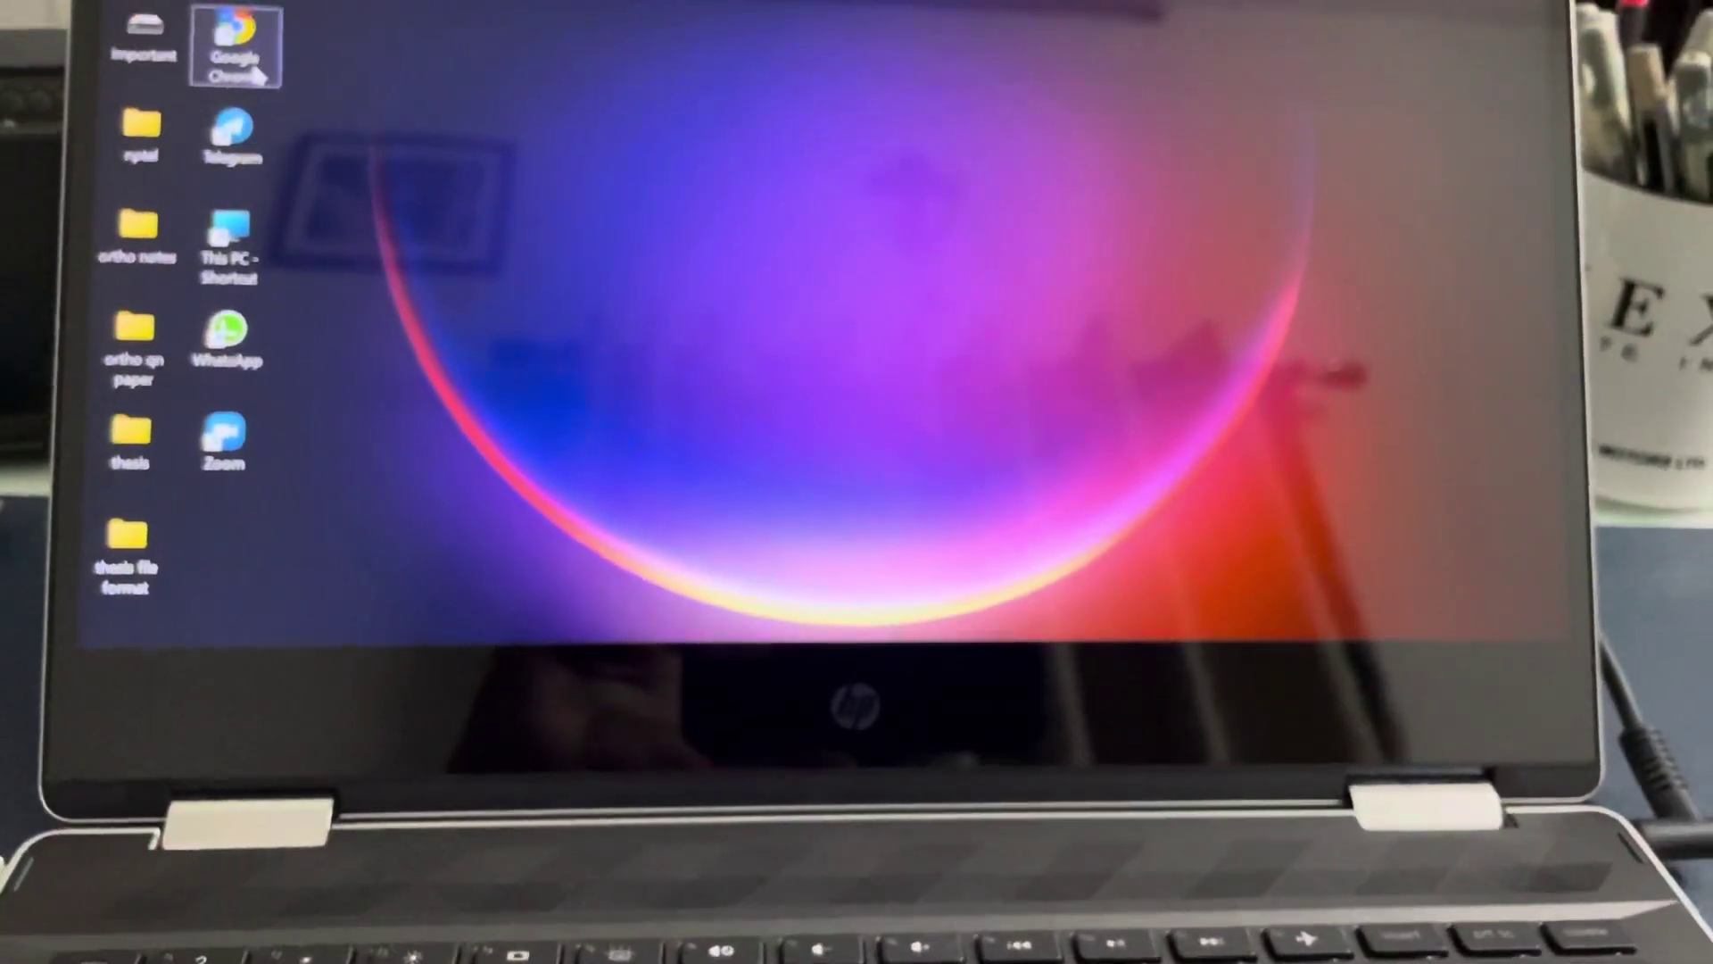
double_click(255, 70)
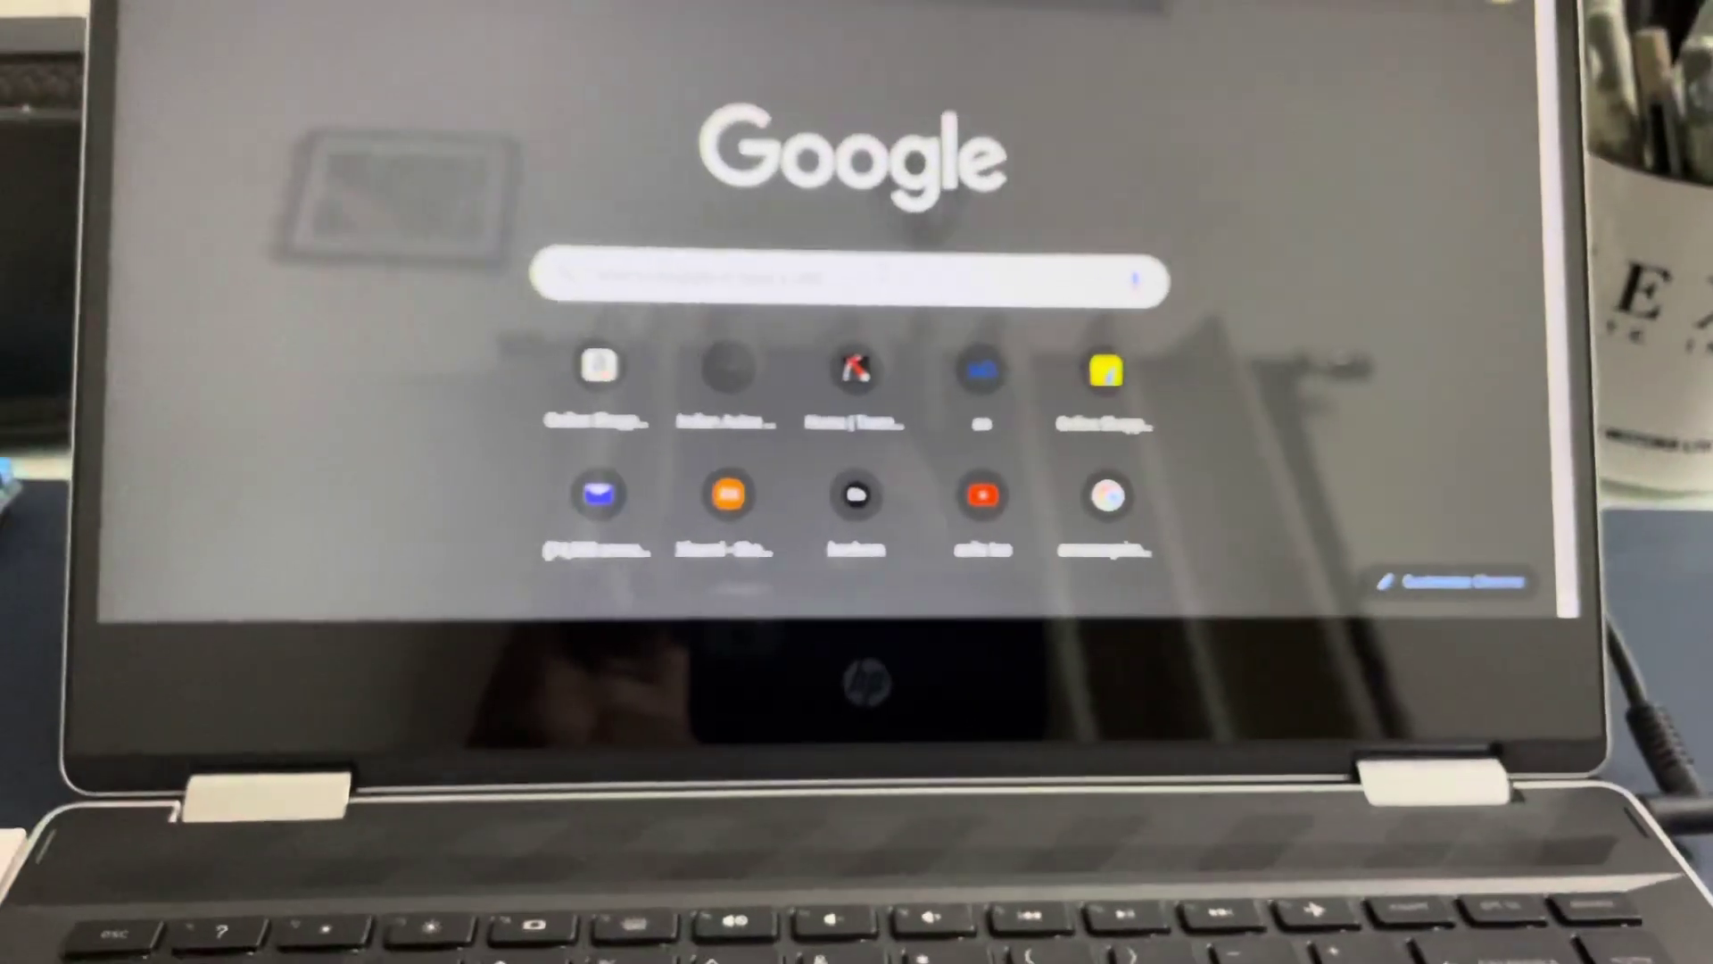
click(909, 265)
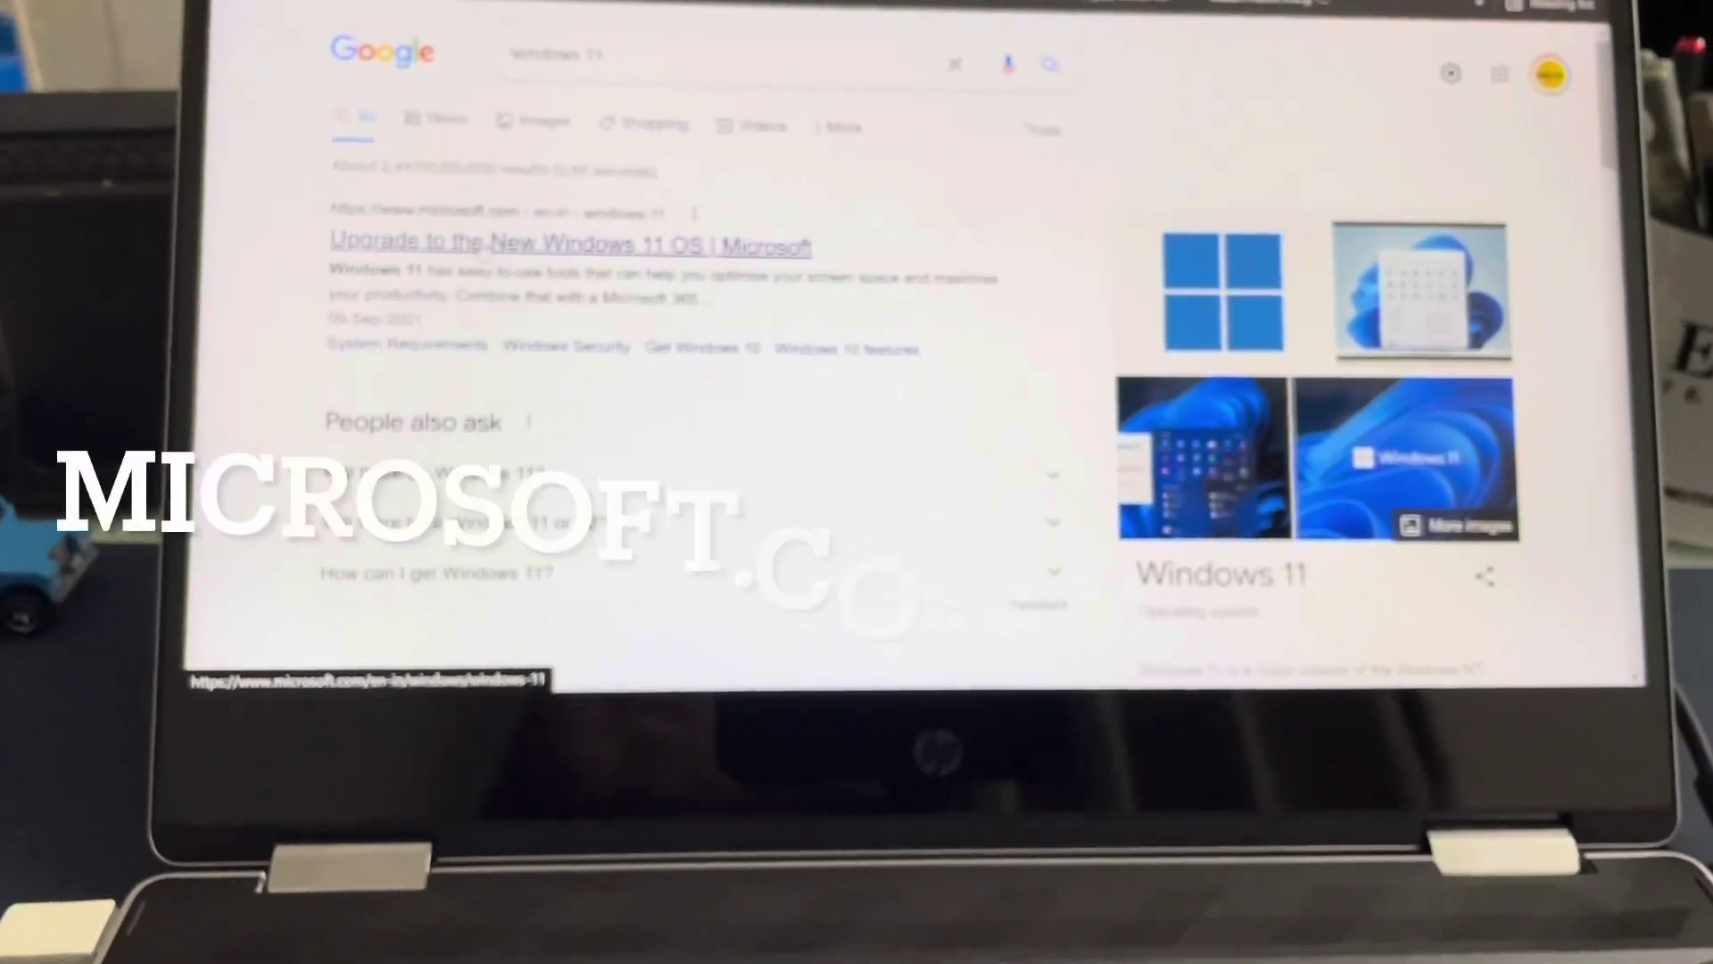
click(583, 248)
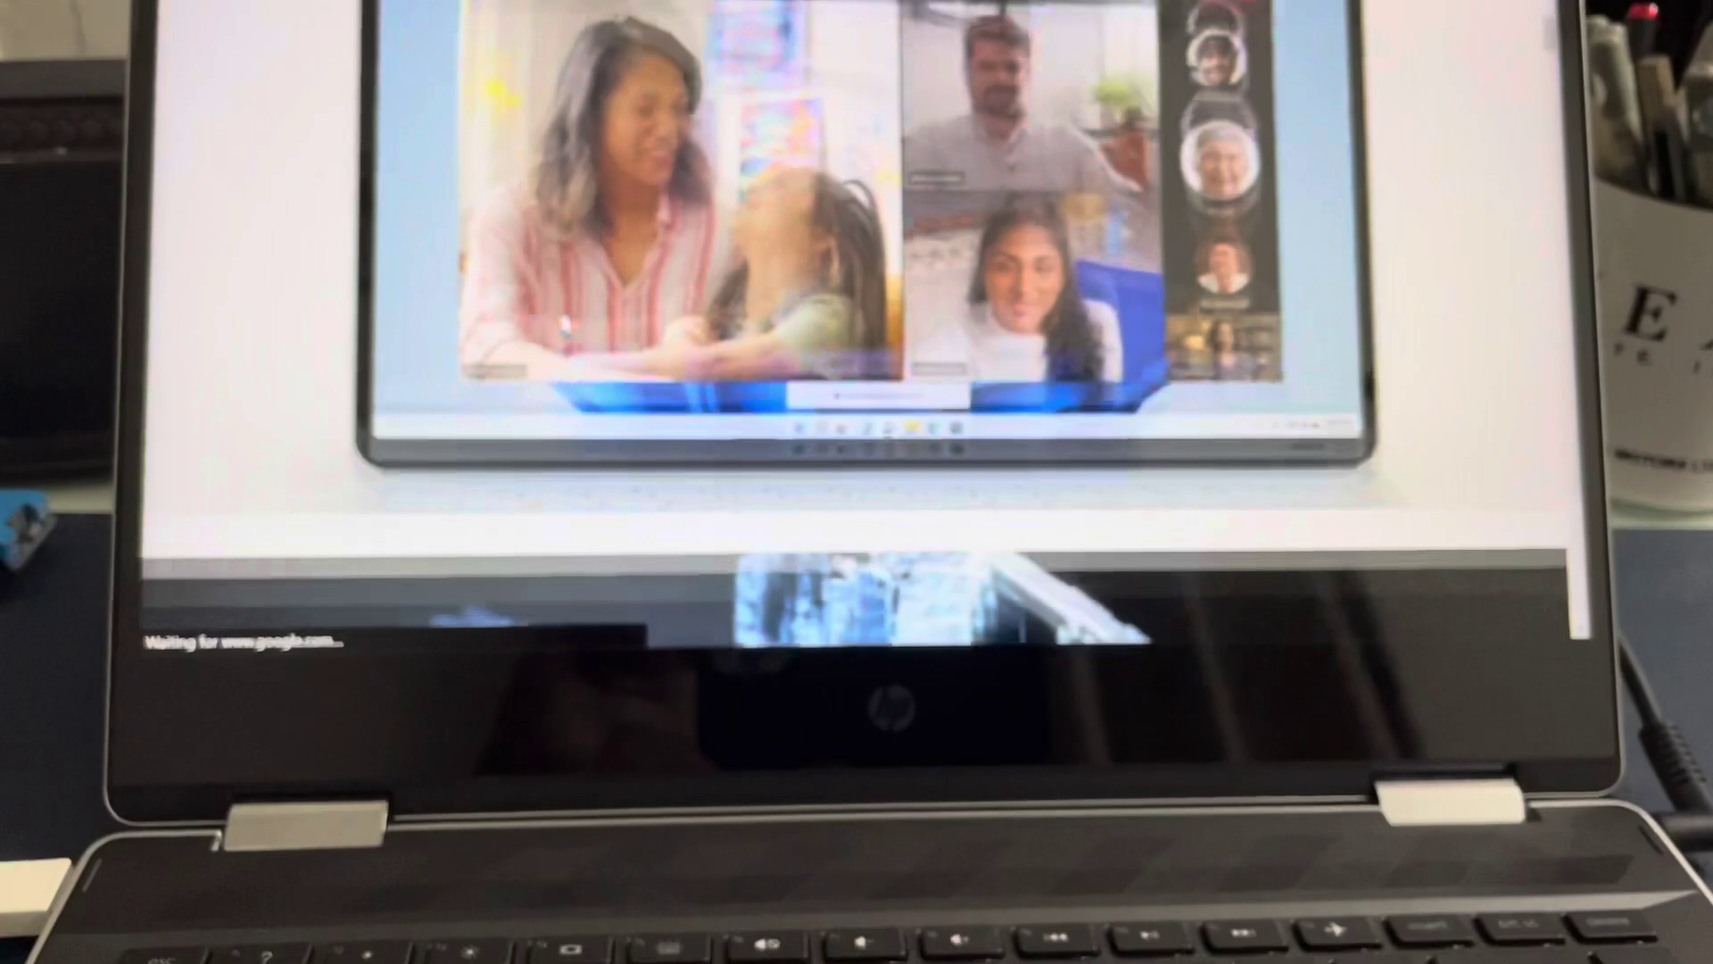
scroll(566, 308, down, 3)
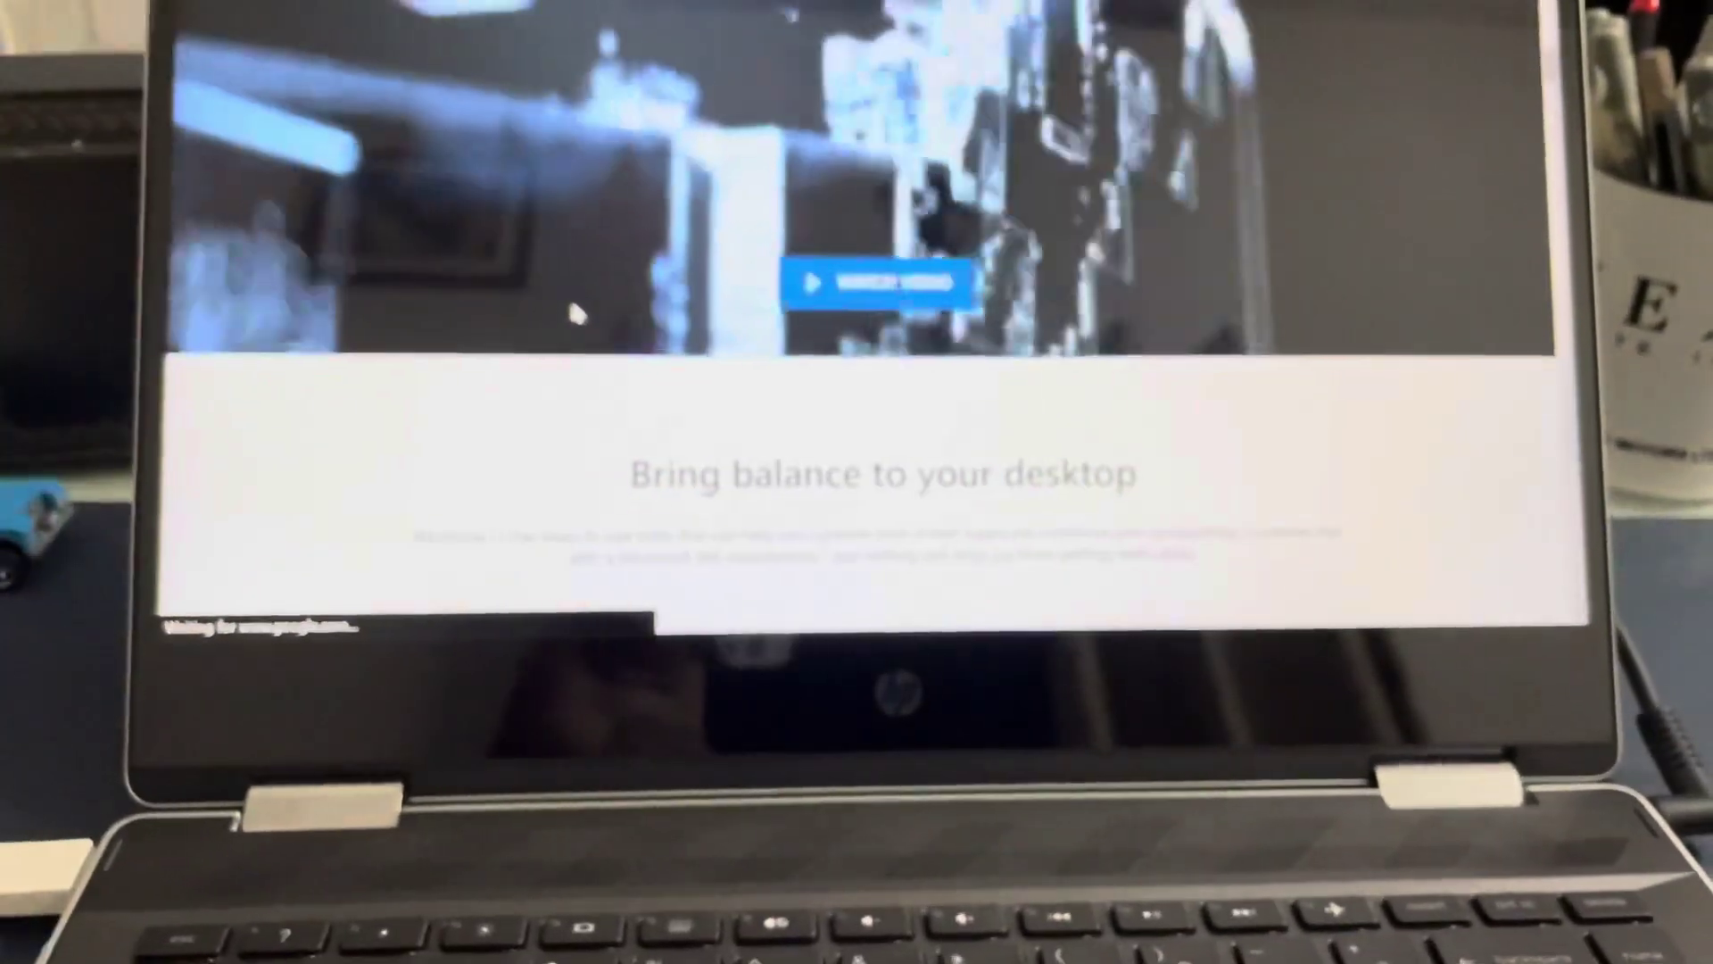
scroll(573, 307, down, 5)
scroll(573, 306, down, 5)
scroll(858, 323, down, 3)
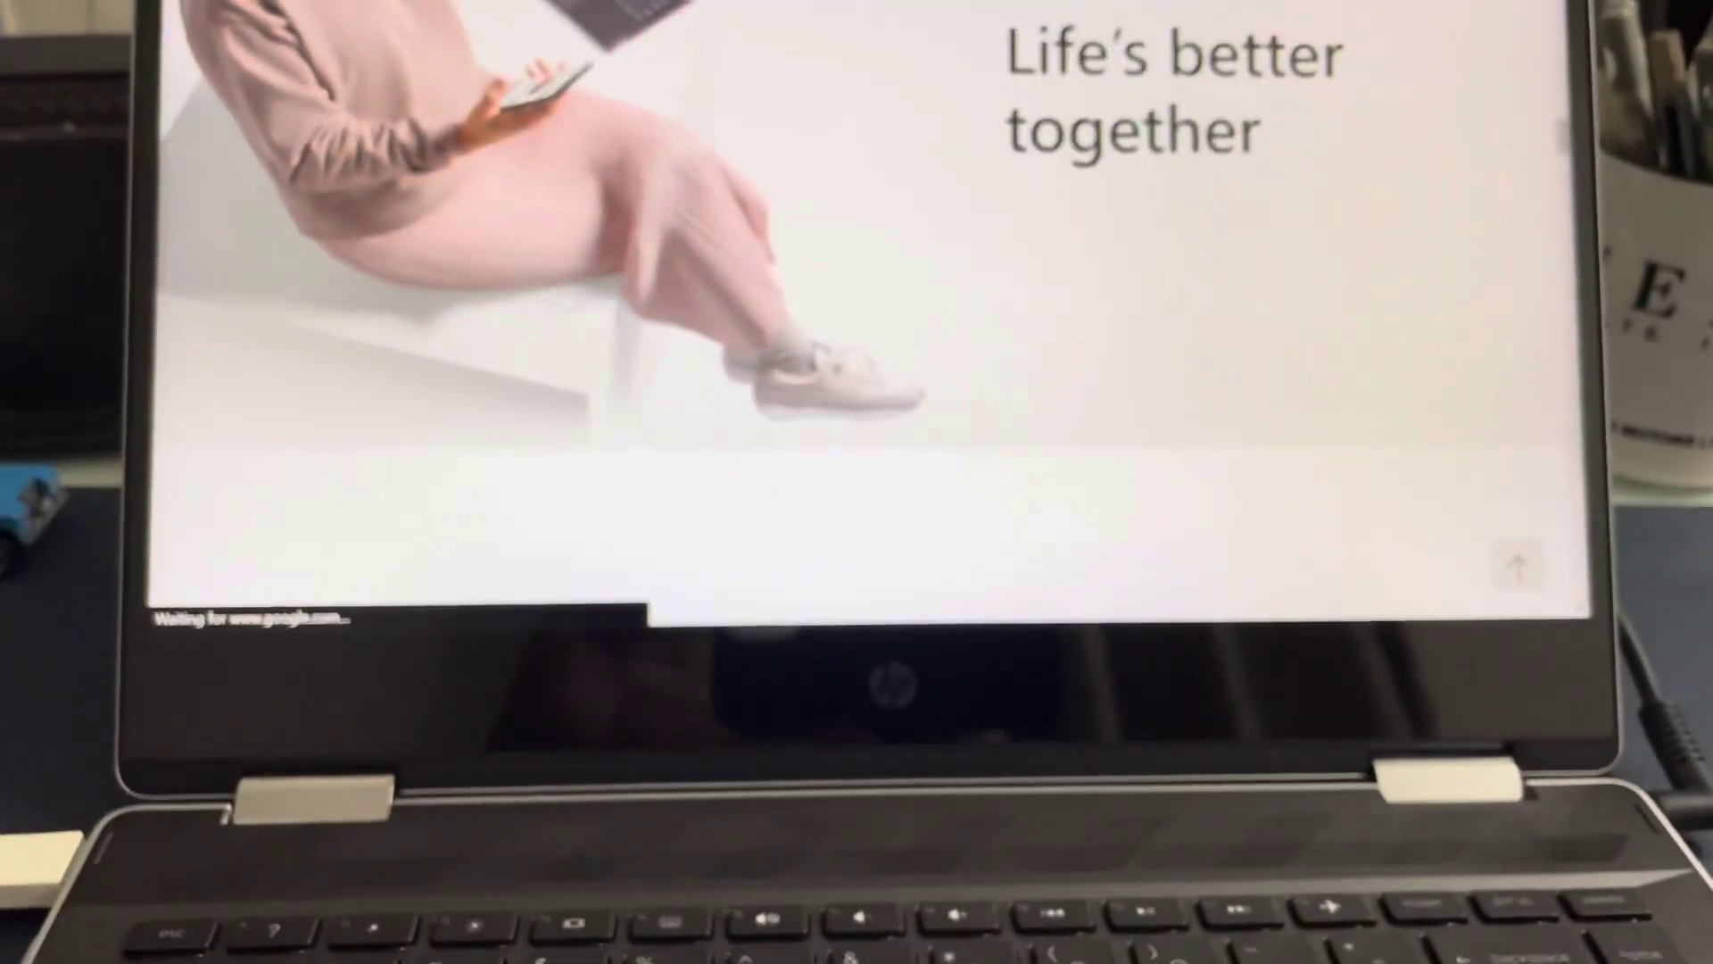
scroll(857, 321, down, 3)
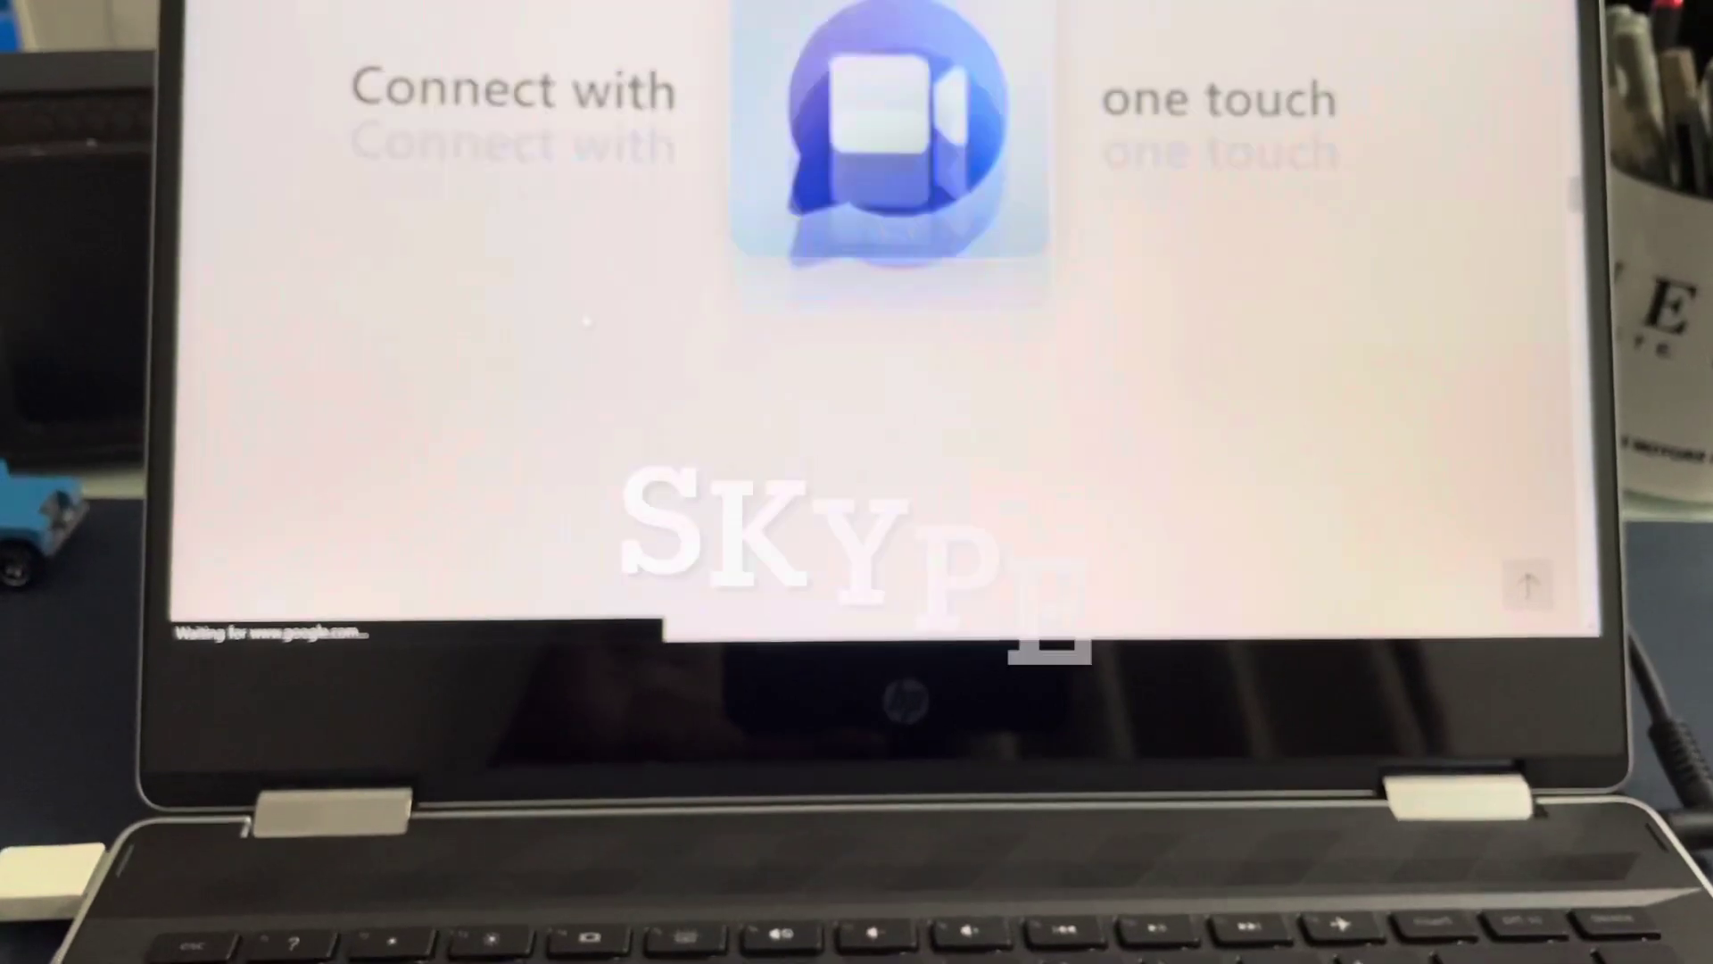
scroll(593, 318, up, 3)
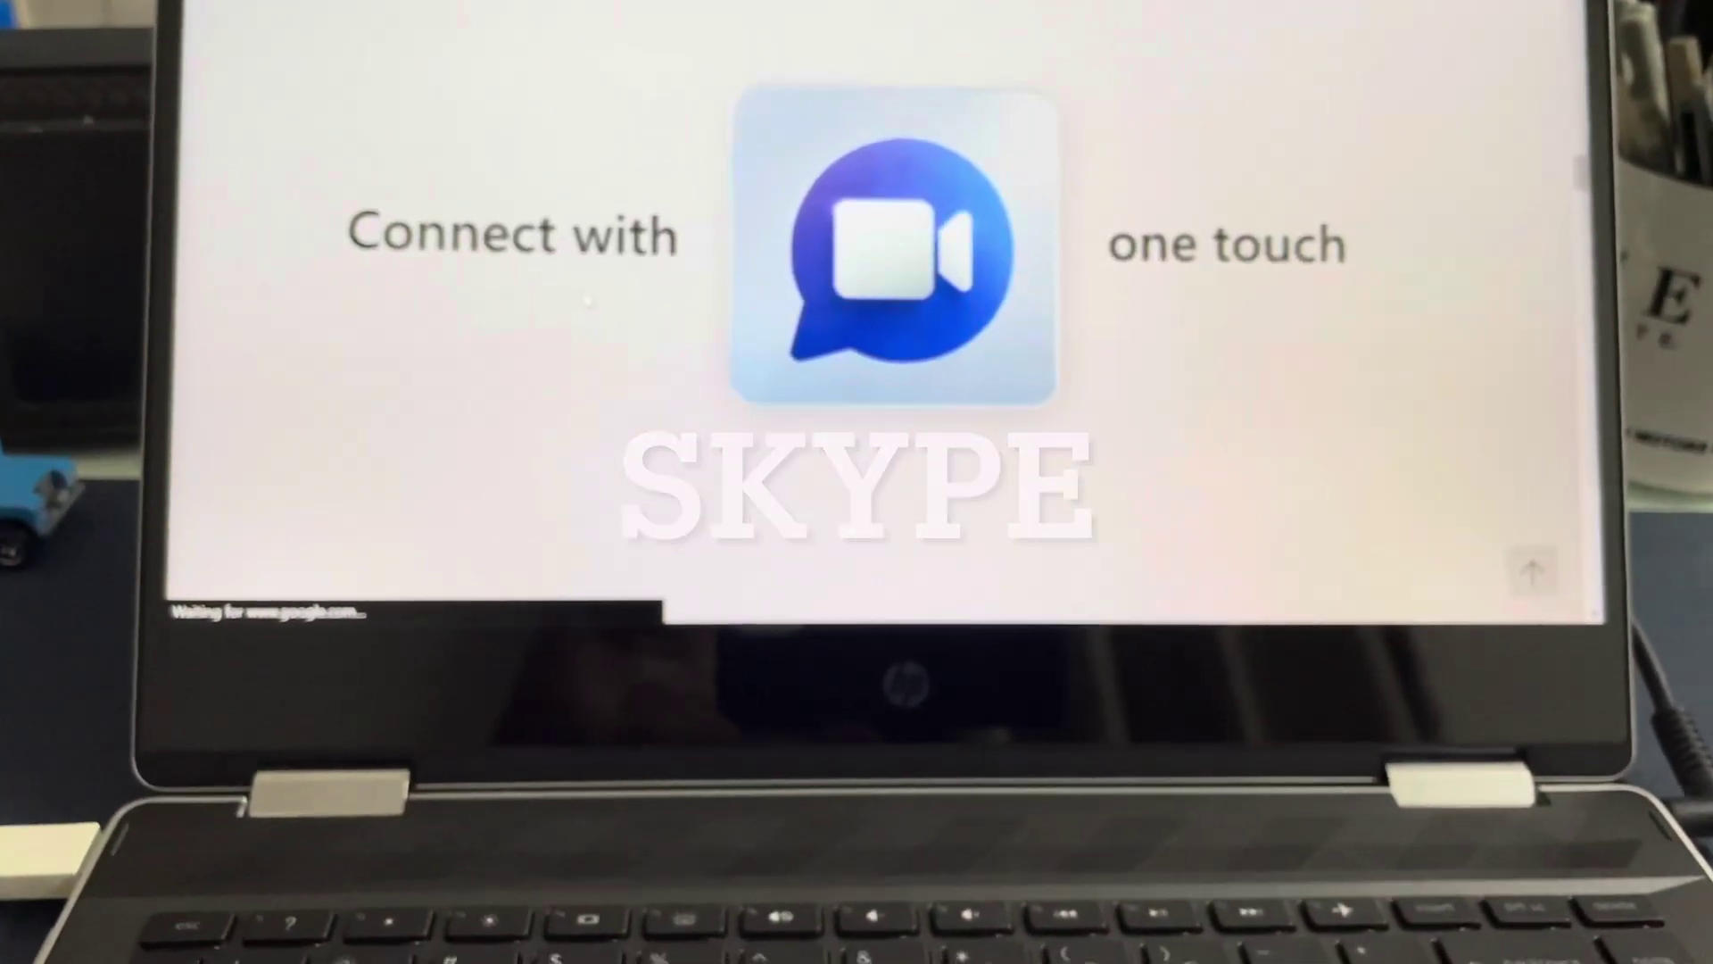
scroll(590, 289, down, 3)
scroll(593, 271, down, 5)
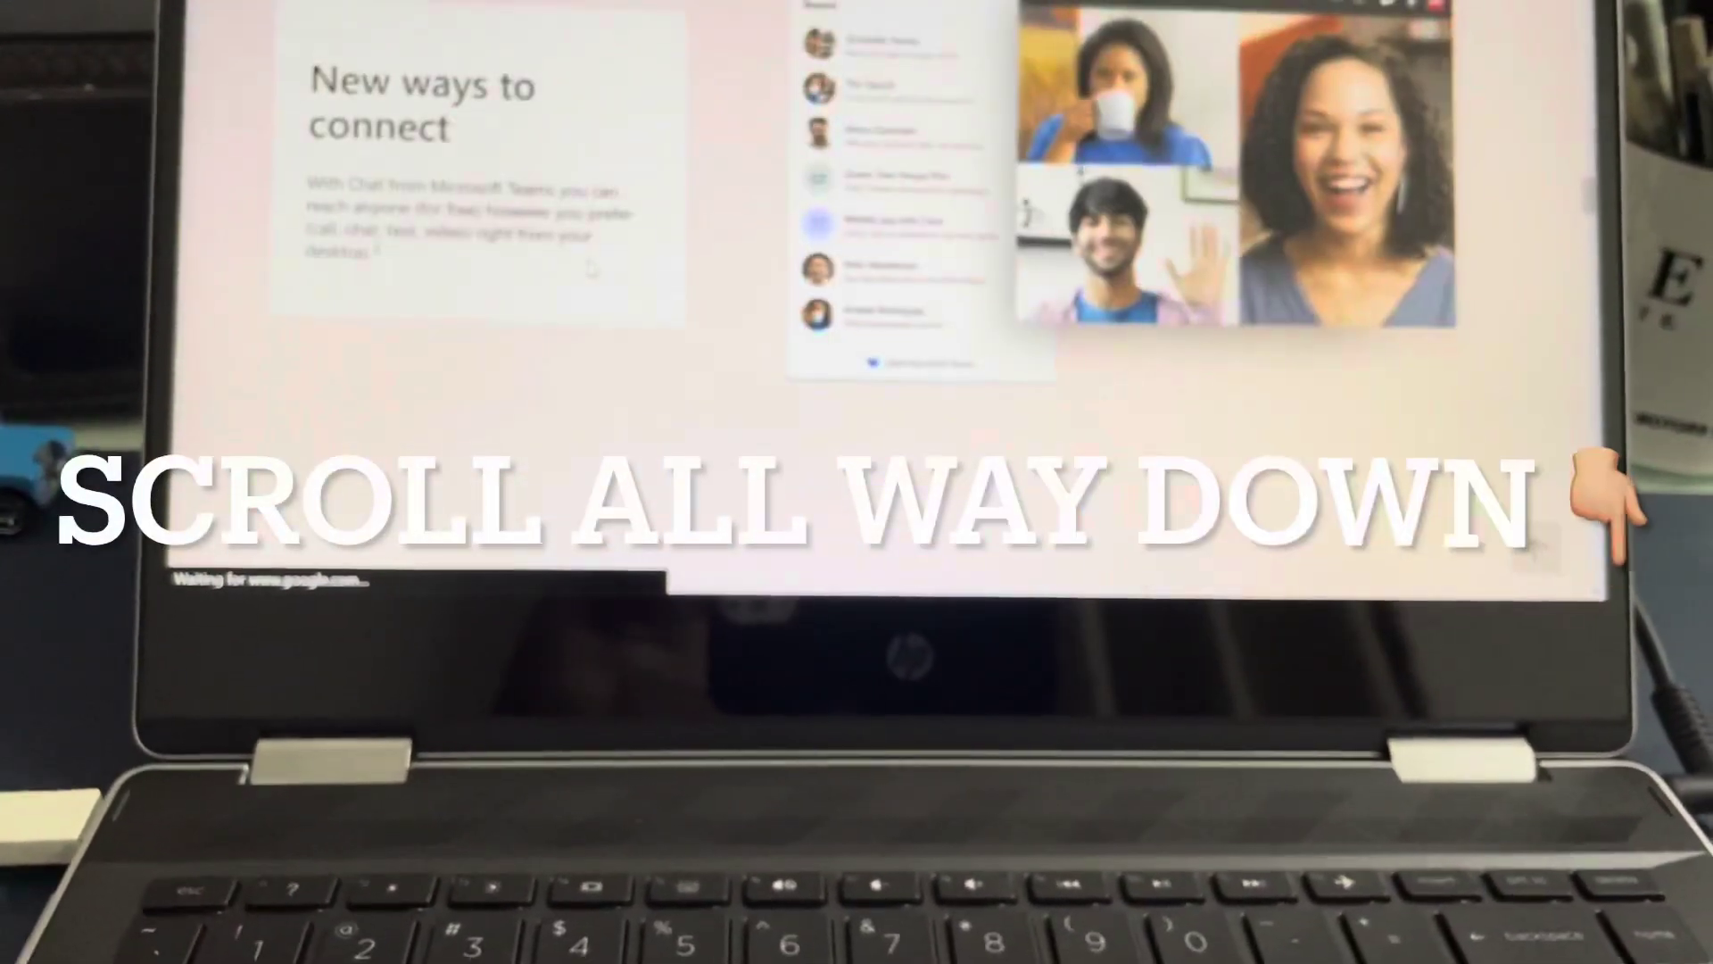
scroll(593, 272, down, 5)
scroll(598, 277, down, 5)
scroll(598, 277, down, 5)
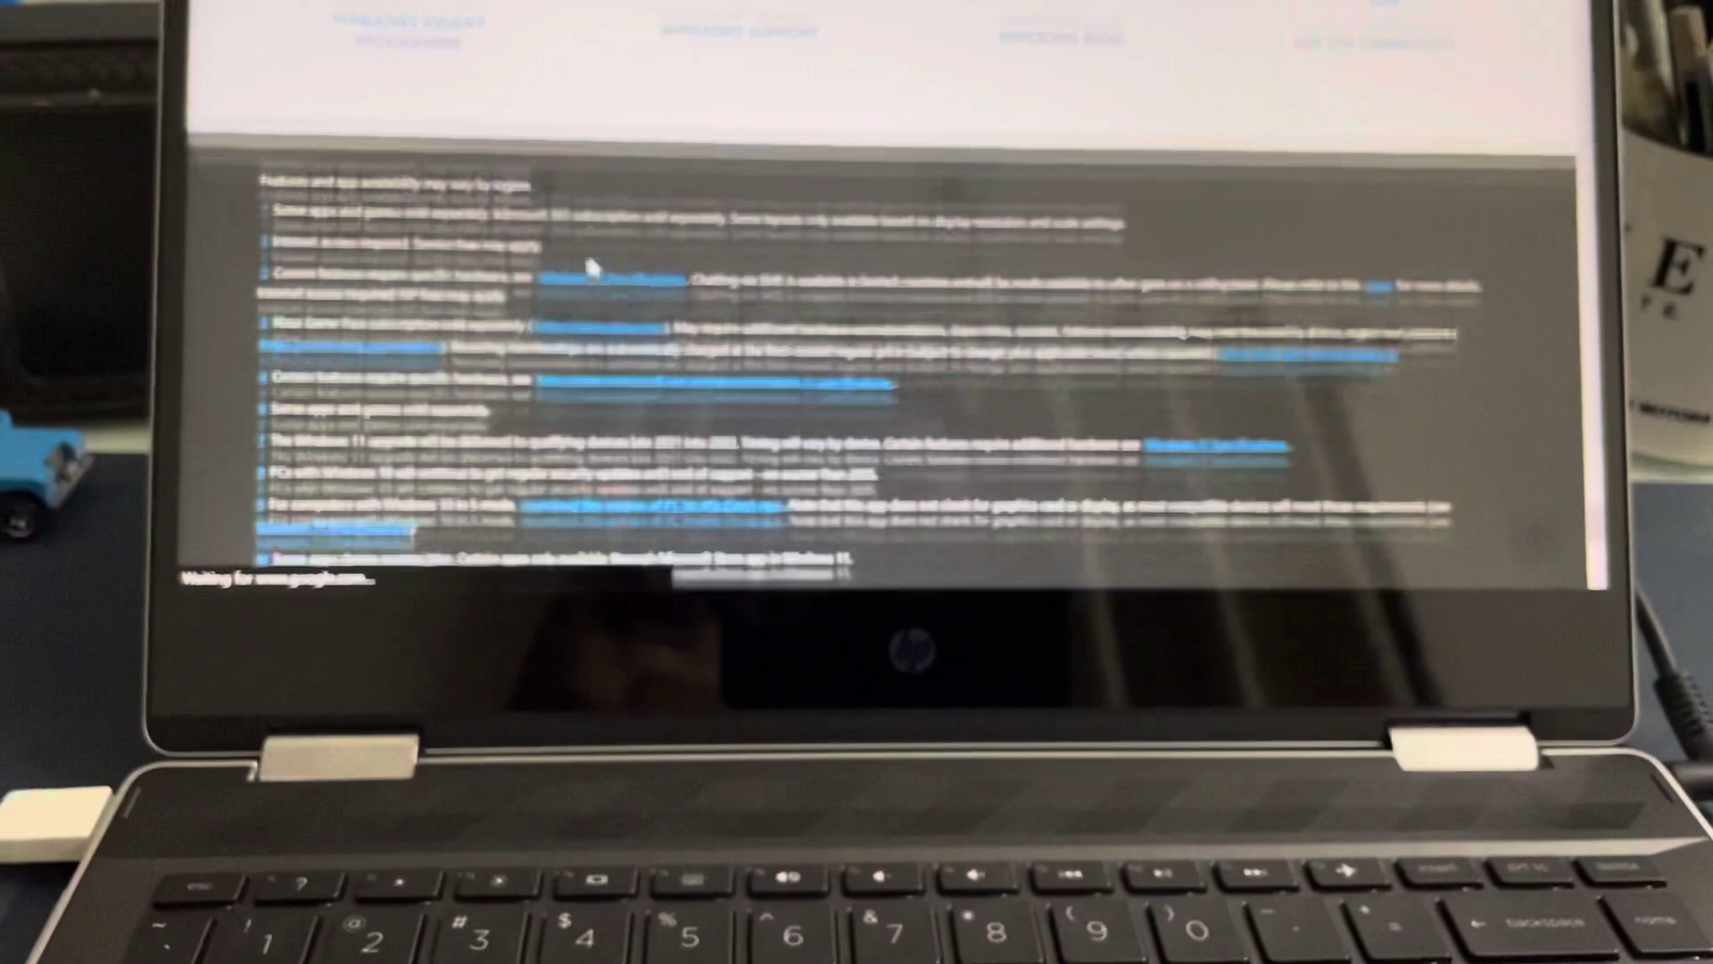
scroll(856, 294, up, 5)
scroll(856, 295, down, 3)
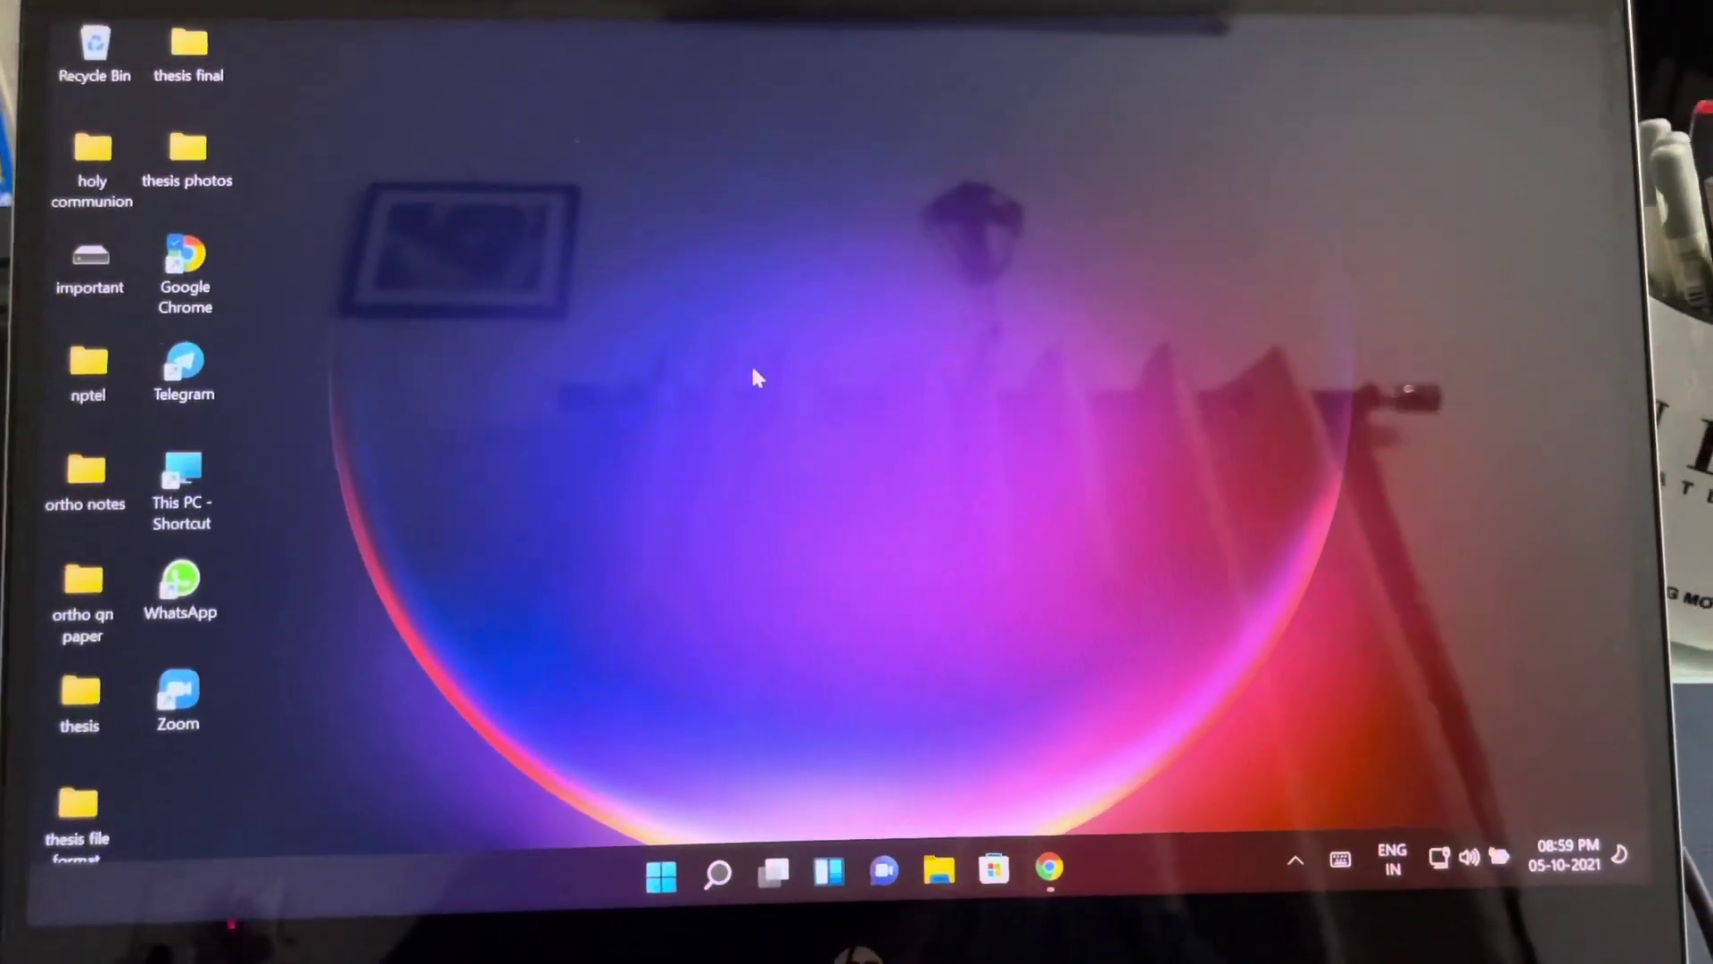
Step: Advance the desktop wallpaper four times via Next desktop background, reaching the purple-pink glow
right_click(836, 414)
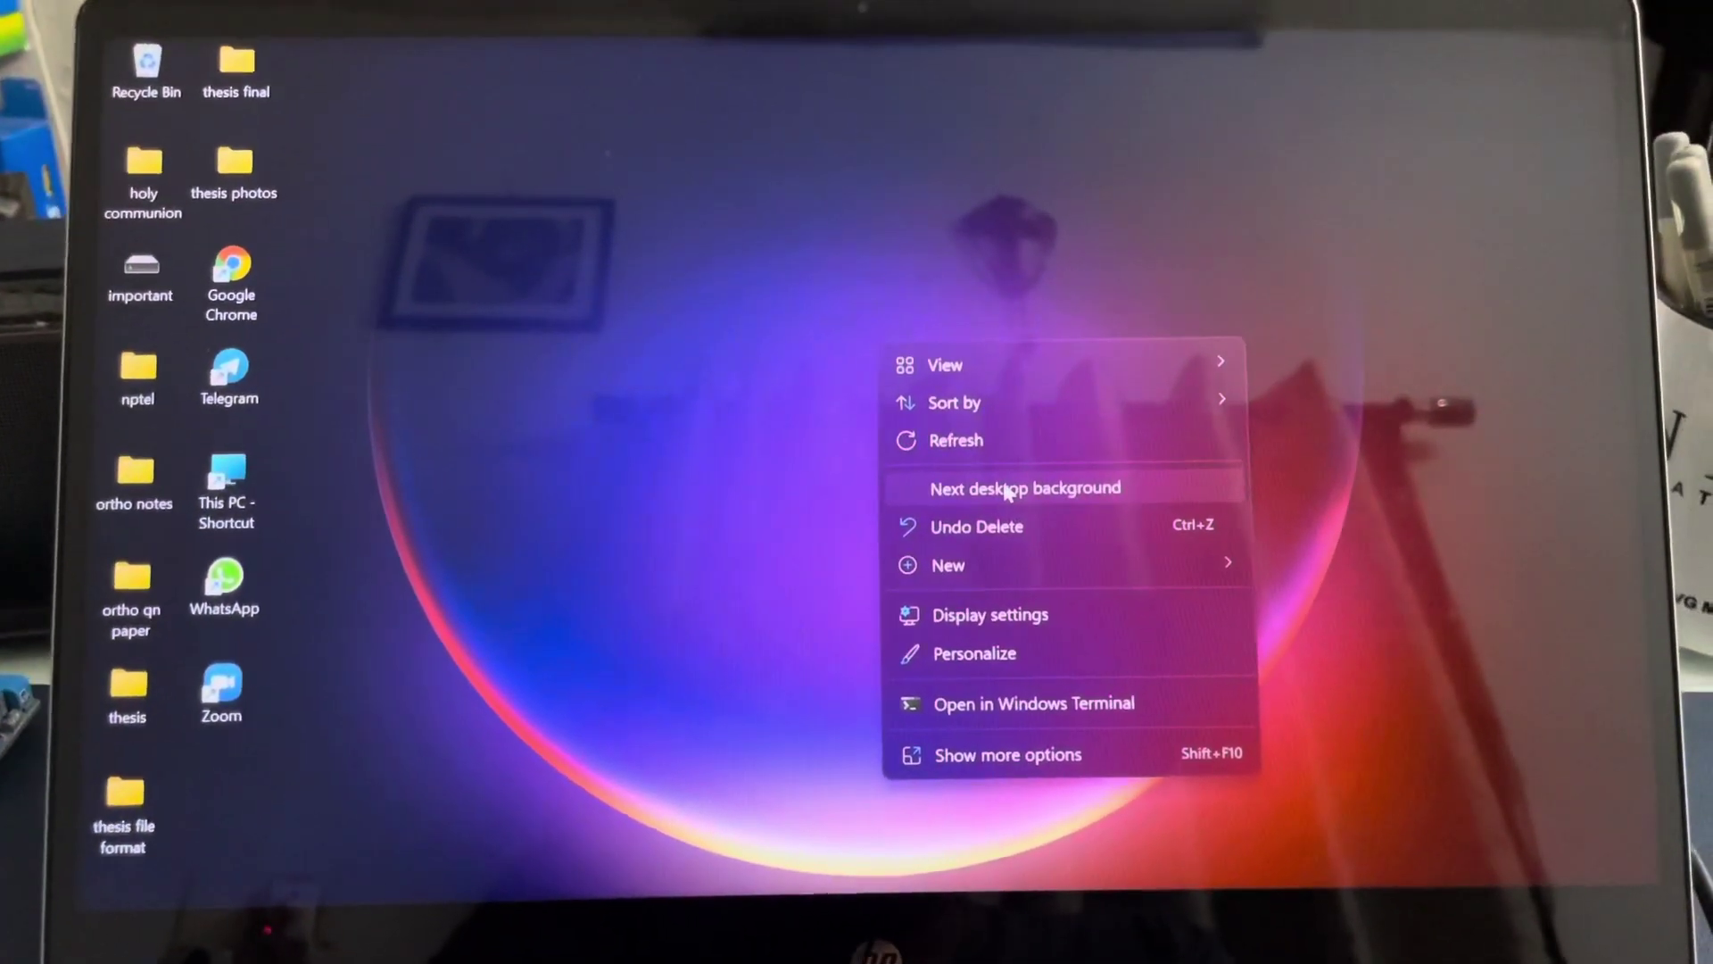
click(1007, 492)
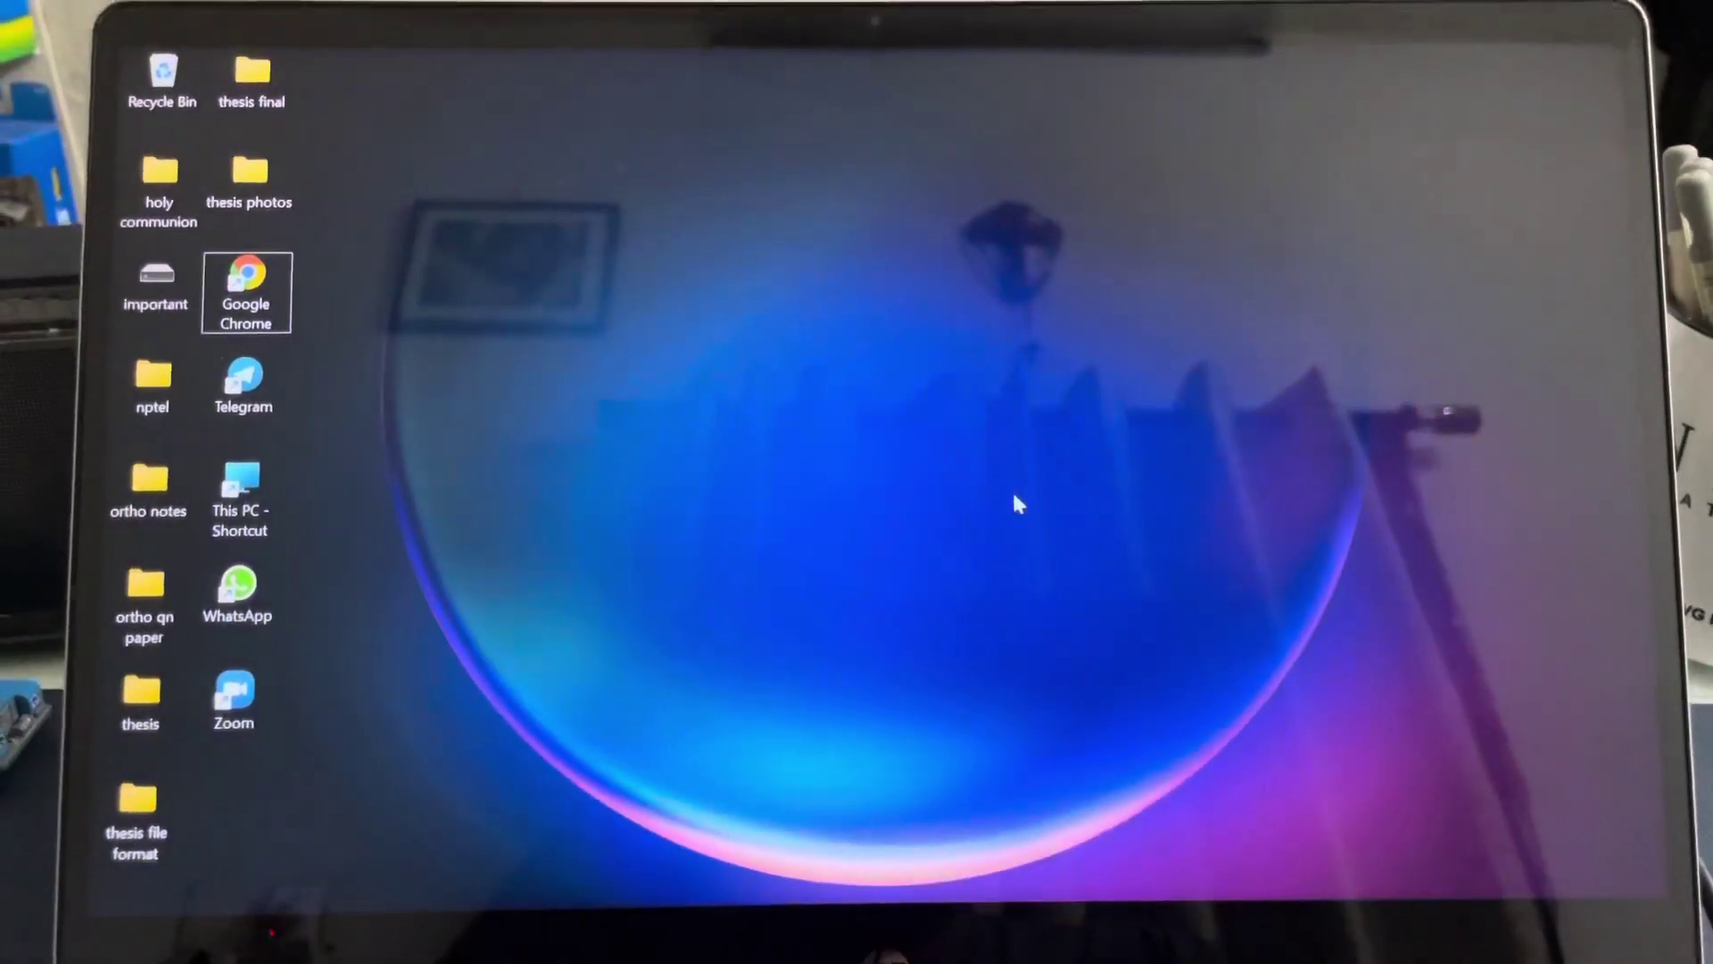
right_click(1014, 503)
click(1115, 513)
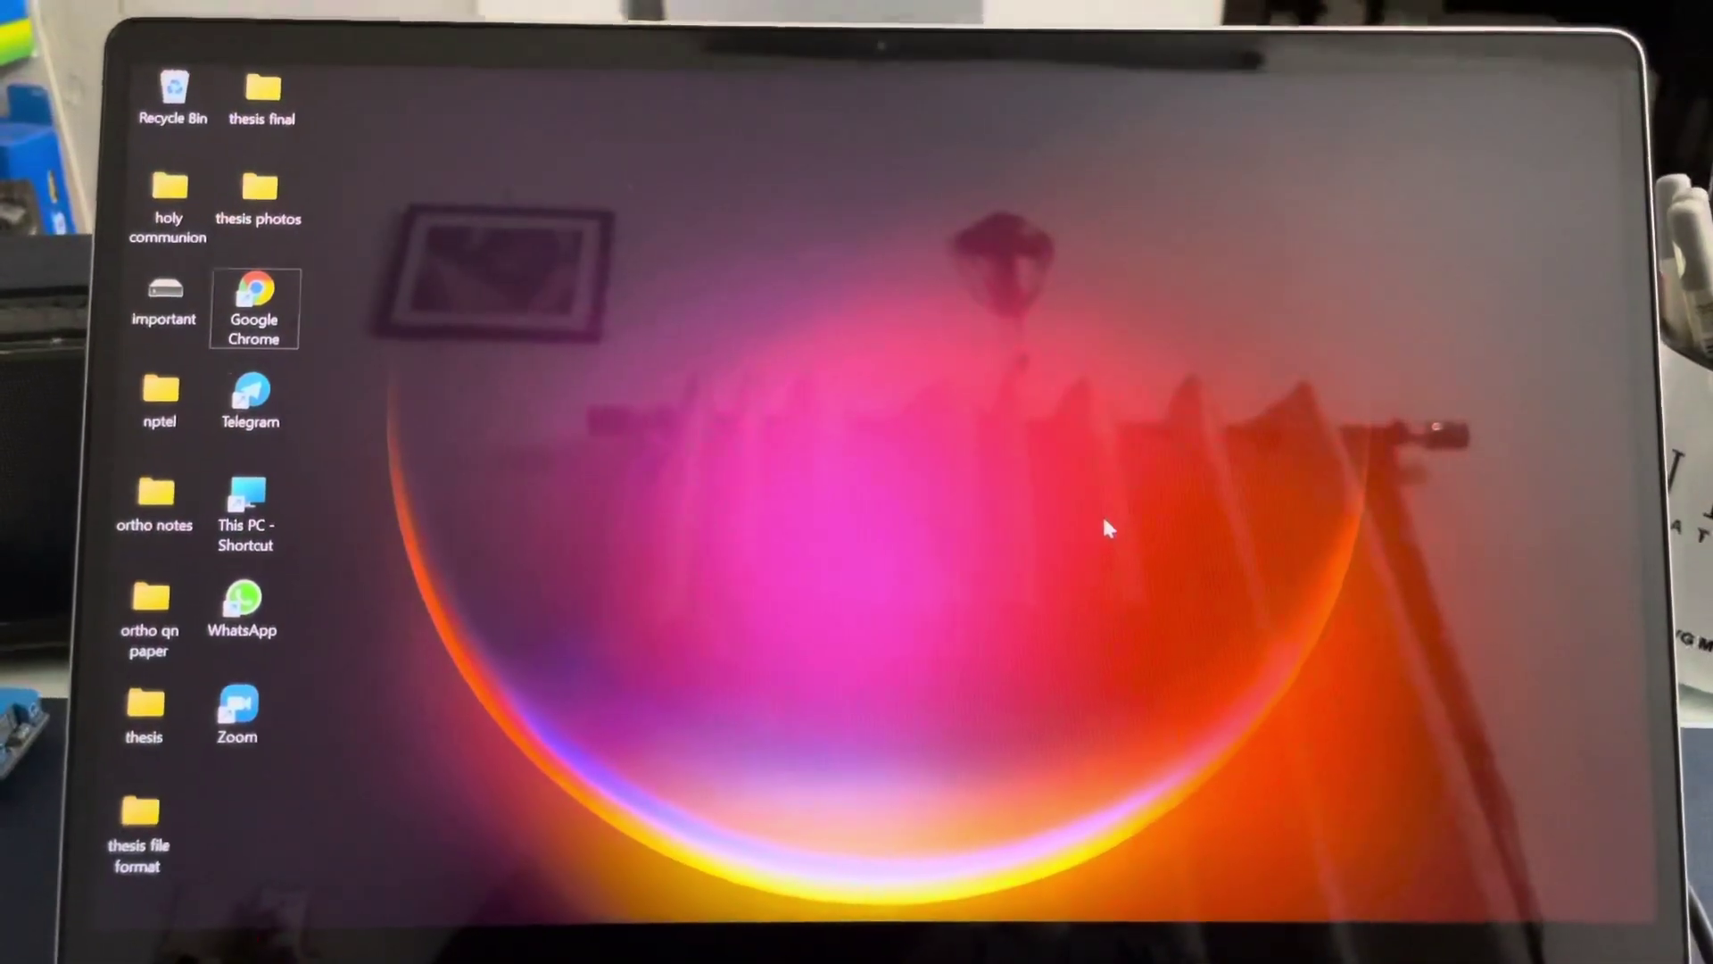
right_click(1105, 528)
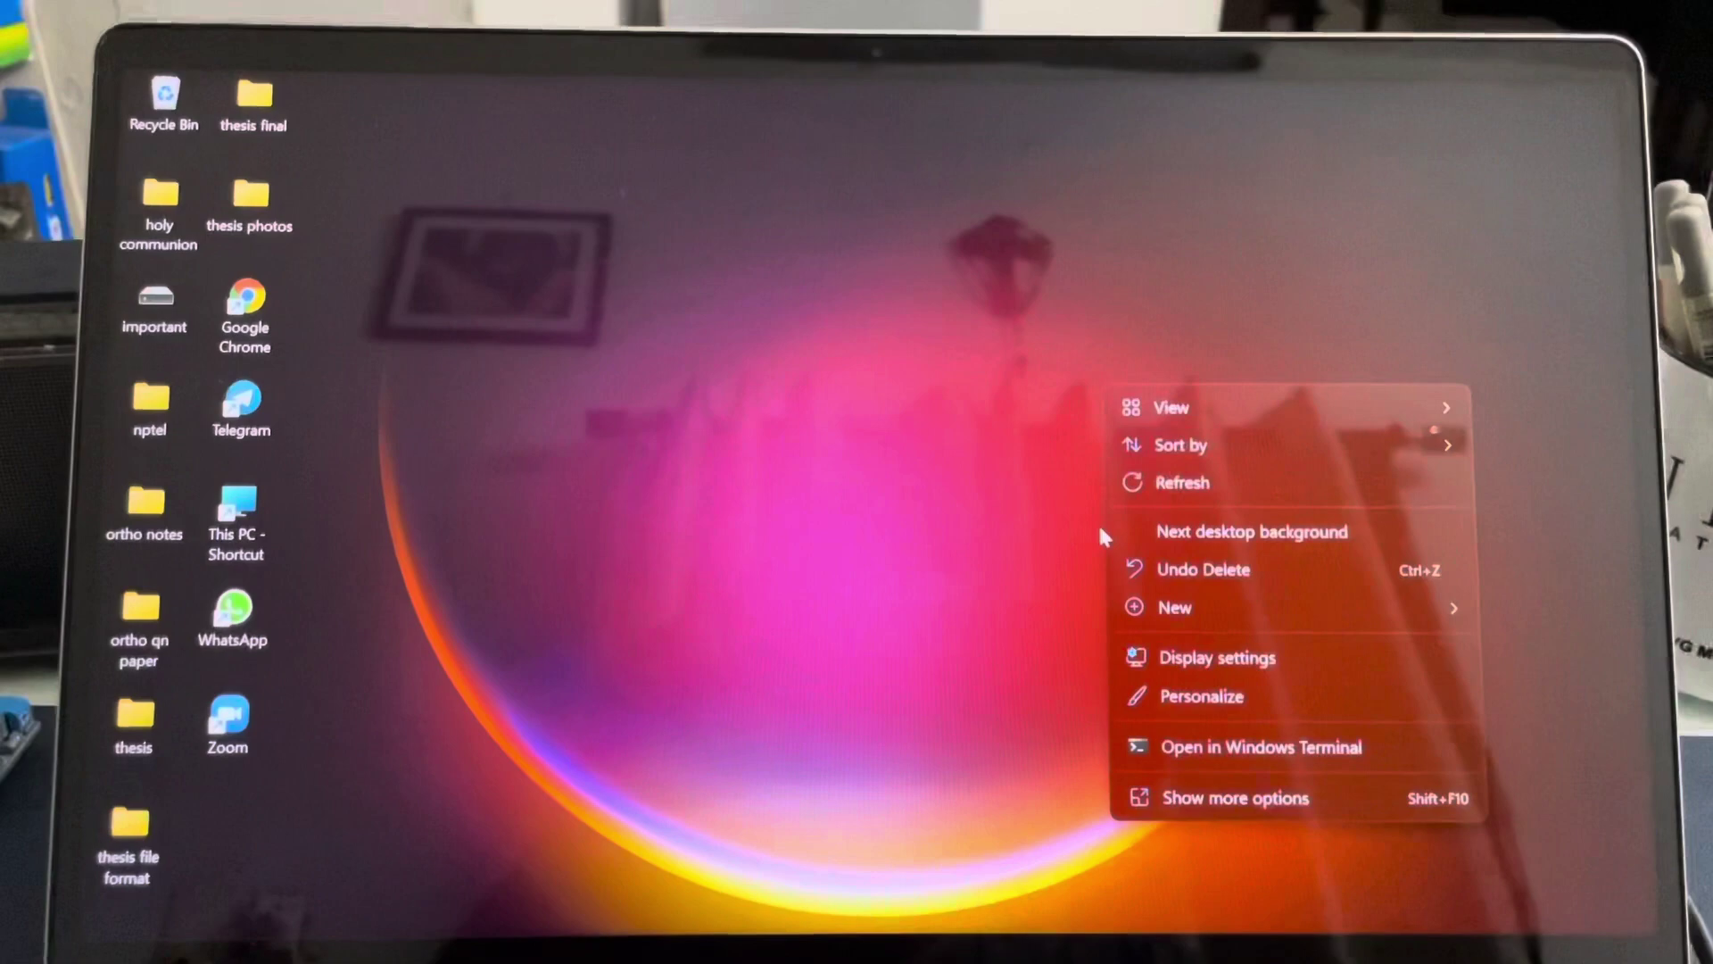
click(1167, 526)
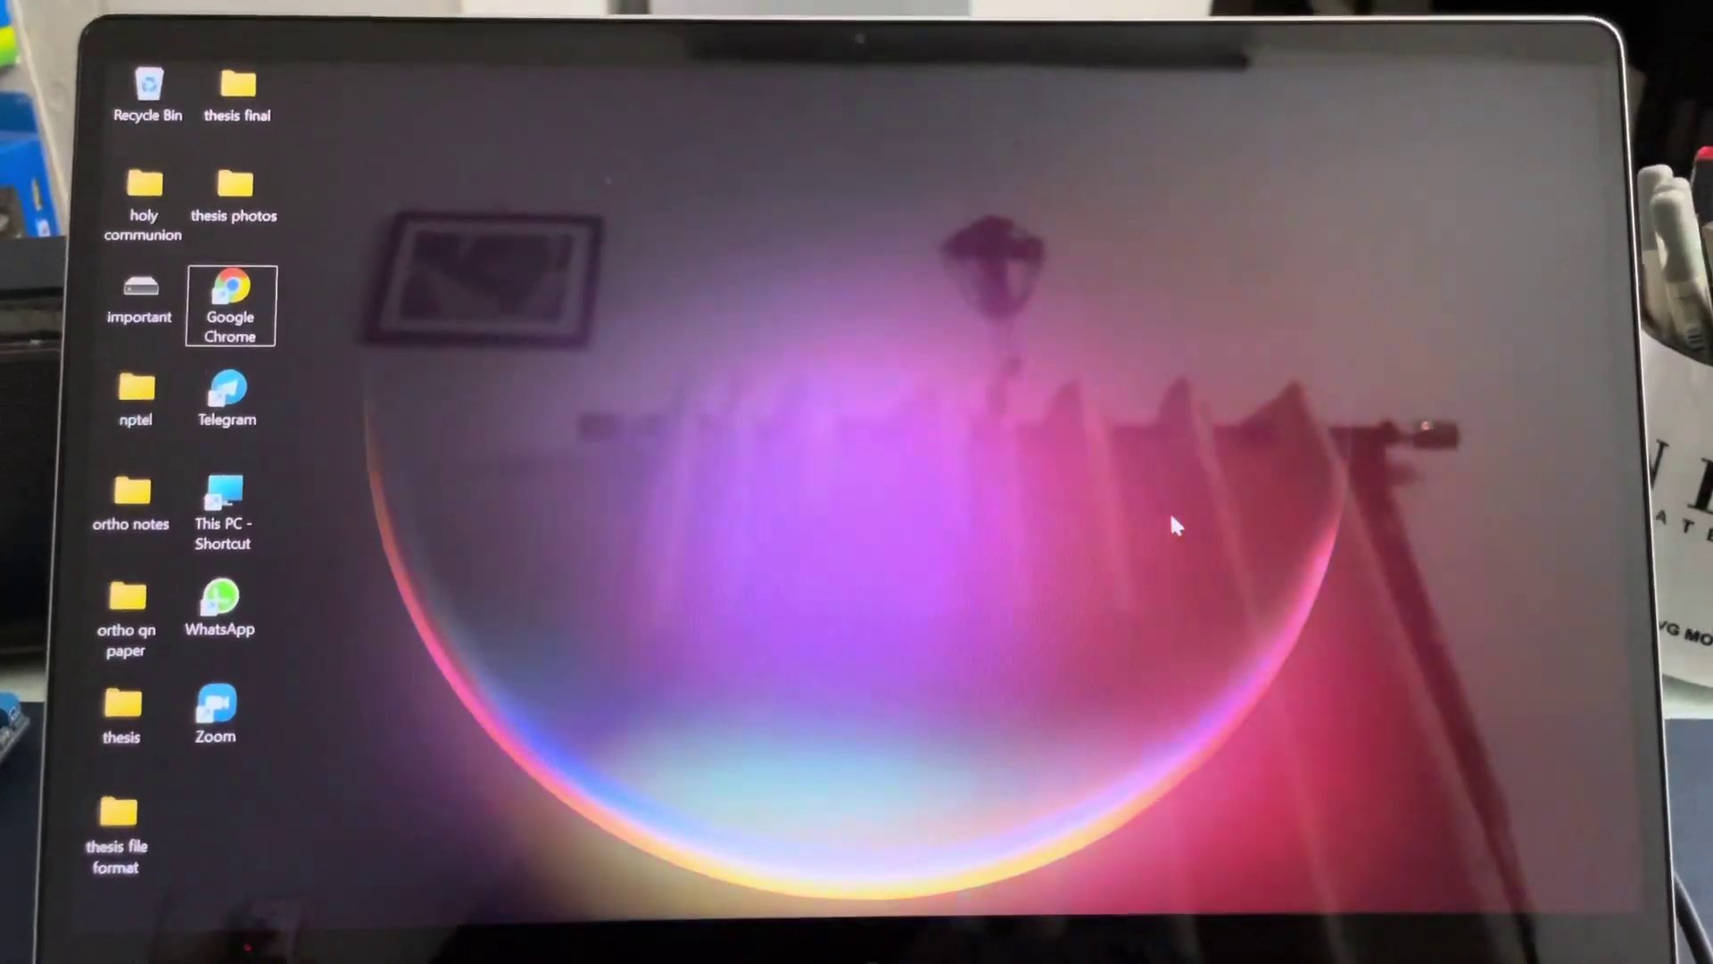
right_click(1168, 509)
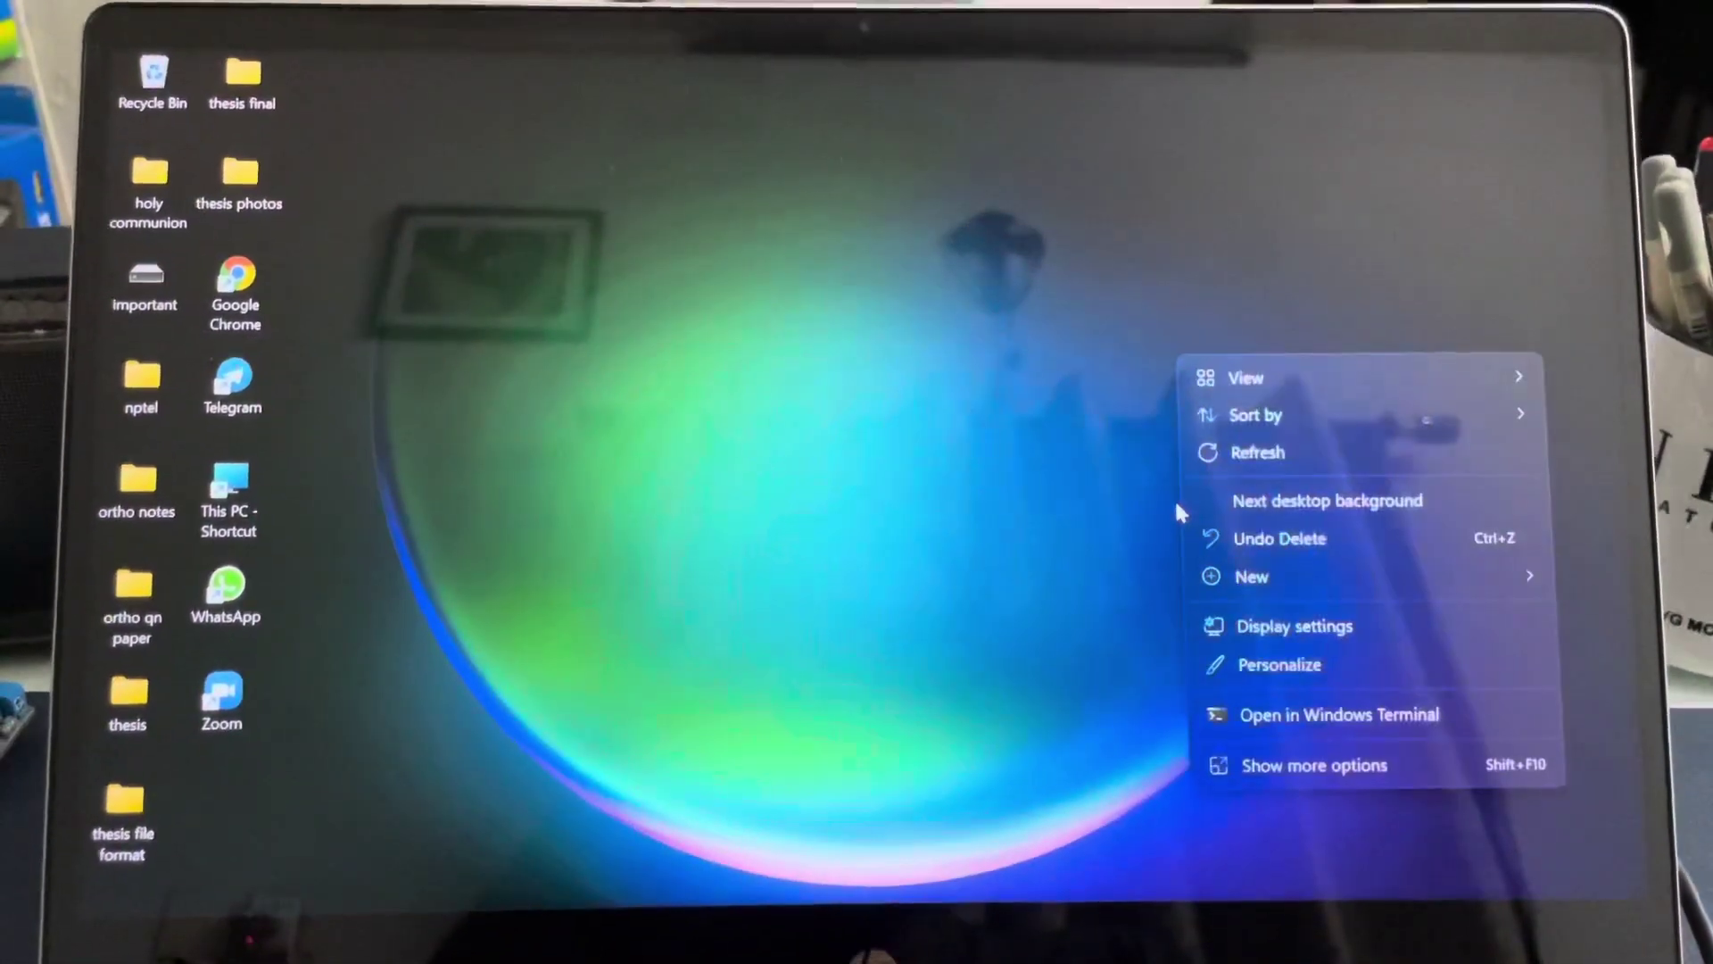
click(1242, 509)
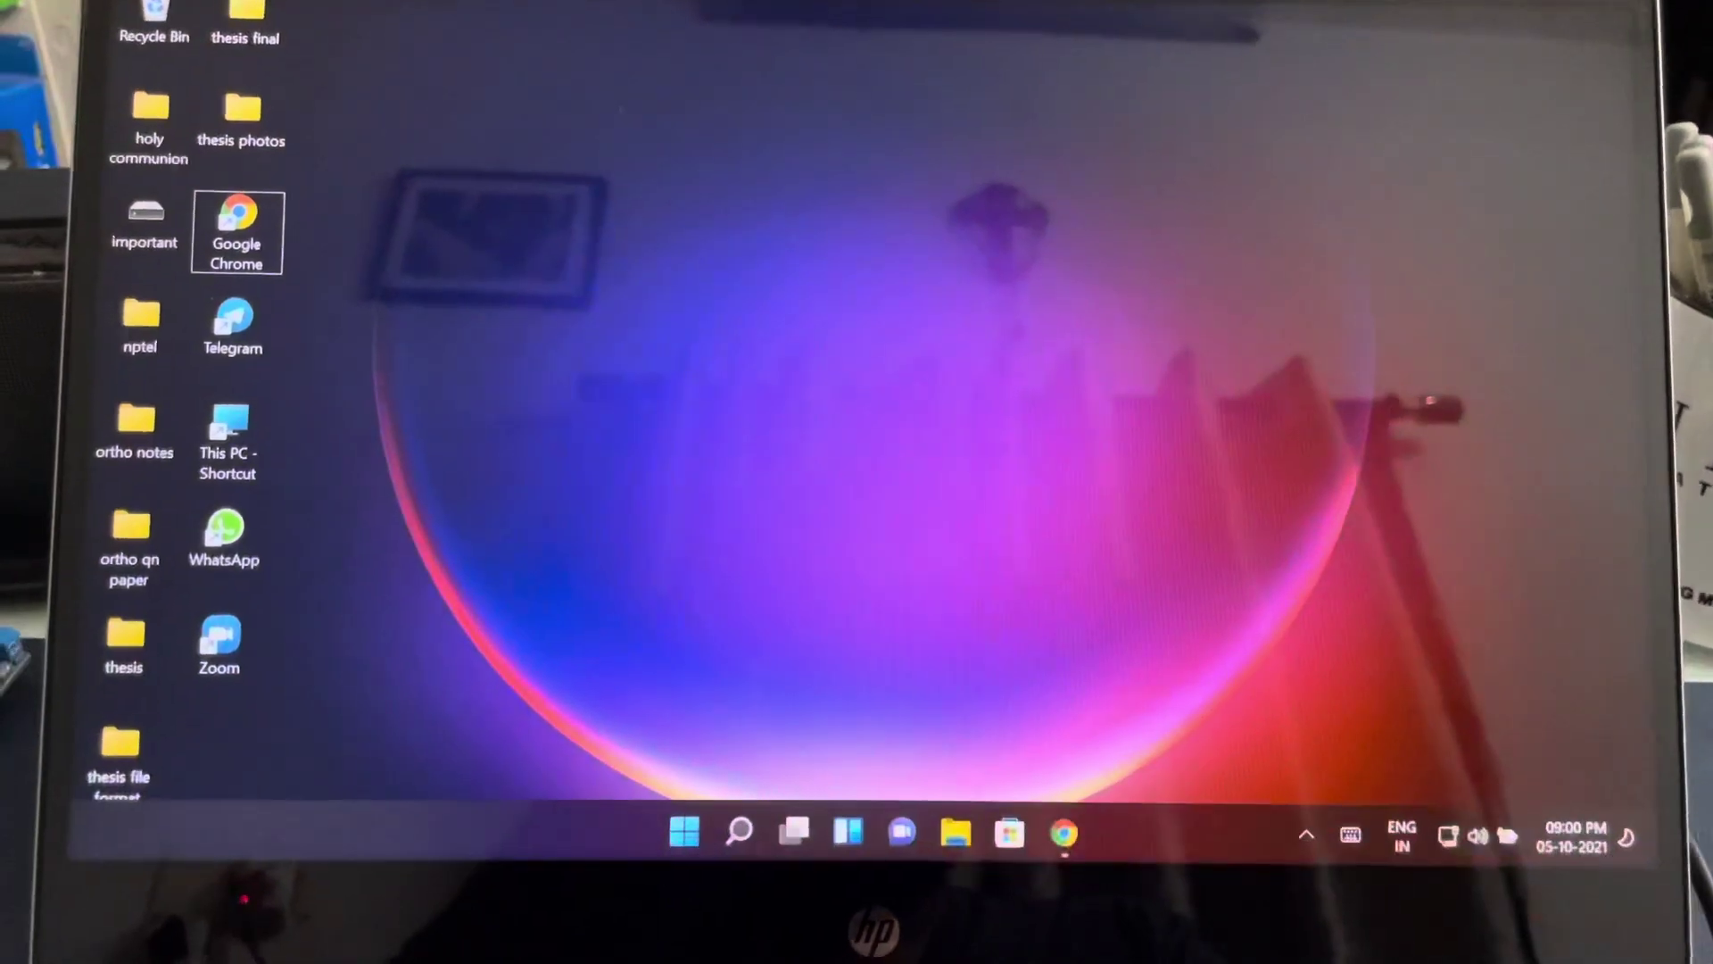
Step: Apply the Captured Motion theme in Personalization and close Settings to show the ribbon wallpaper
click(697, 840)
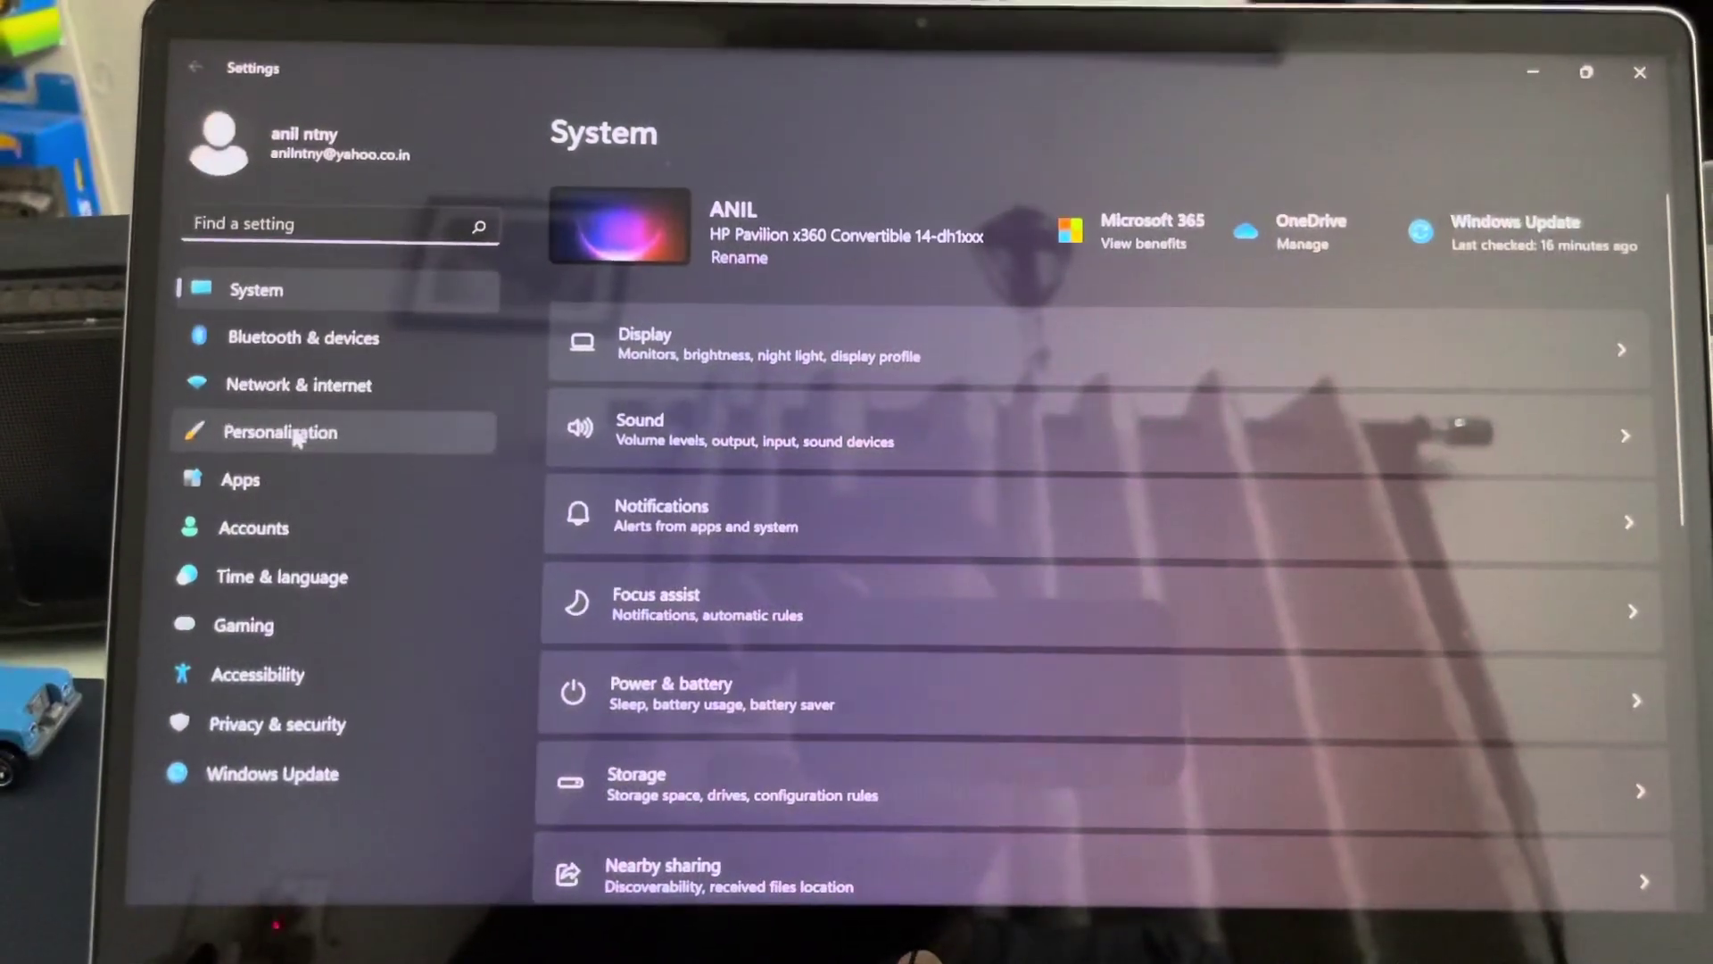
click(297, 440)
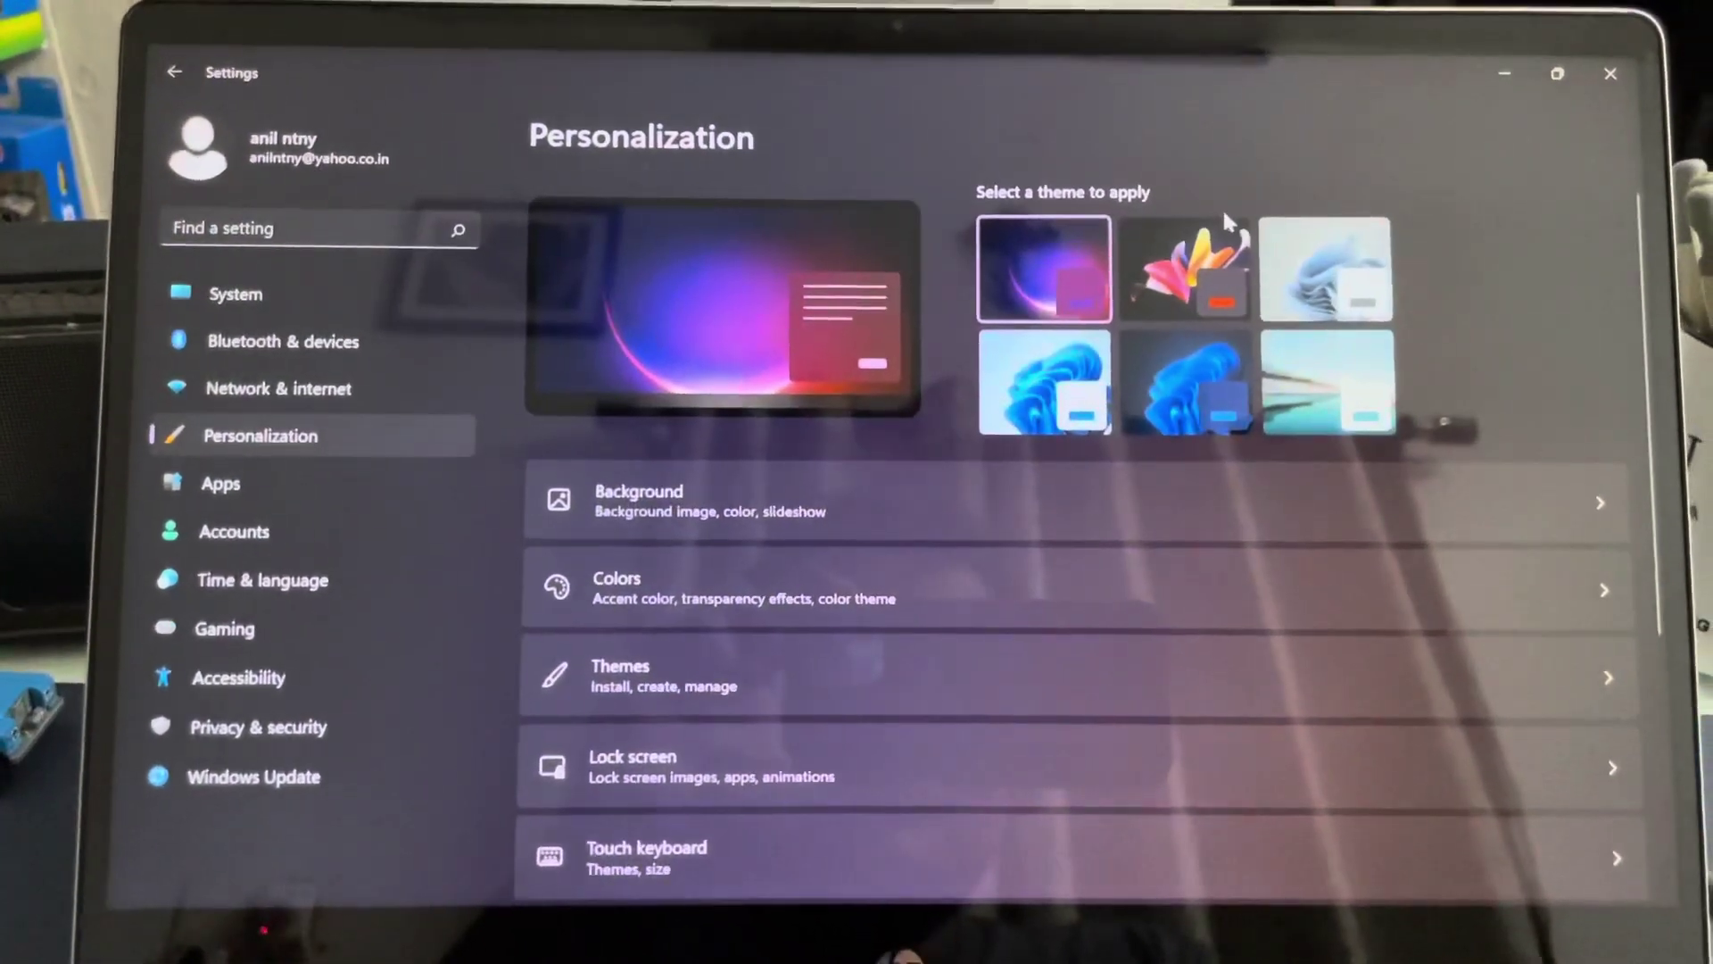
scroll(1076, 303, down, 1)
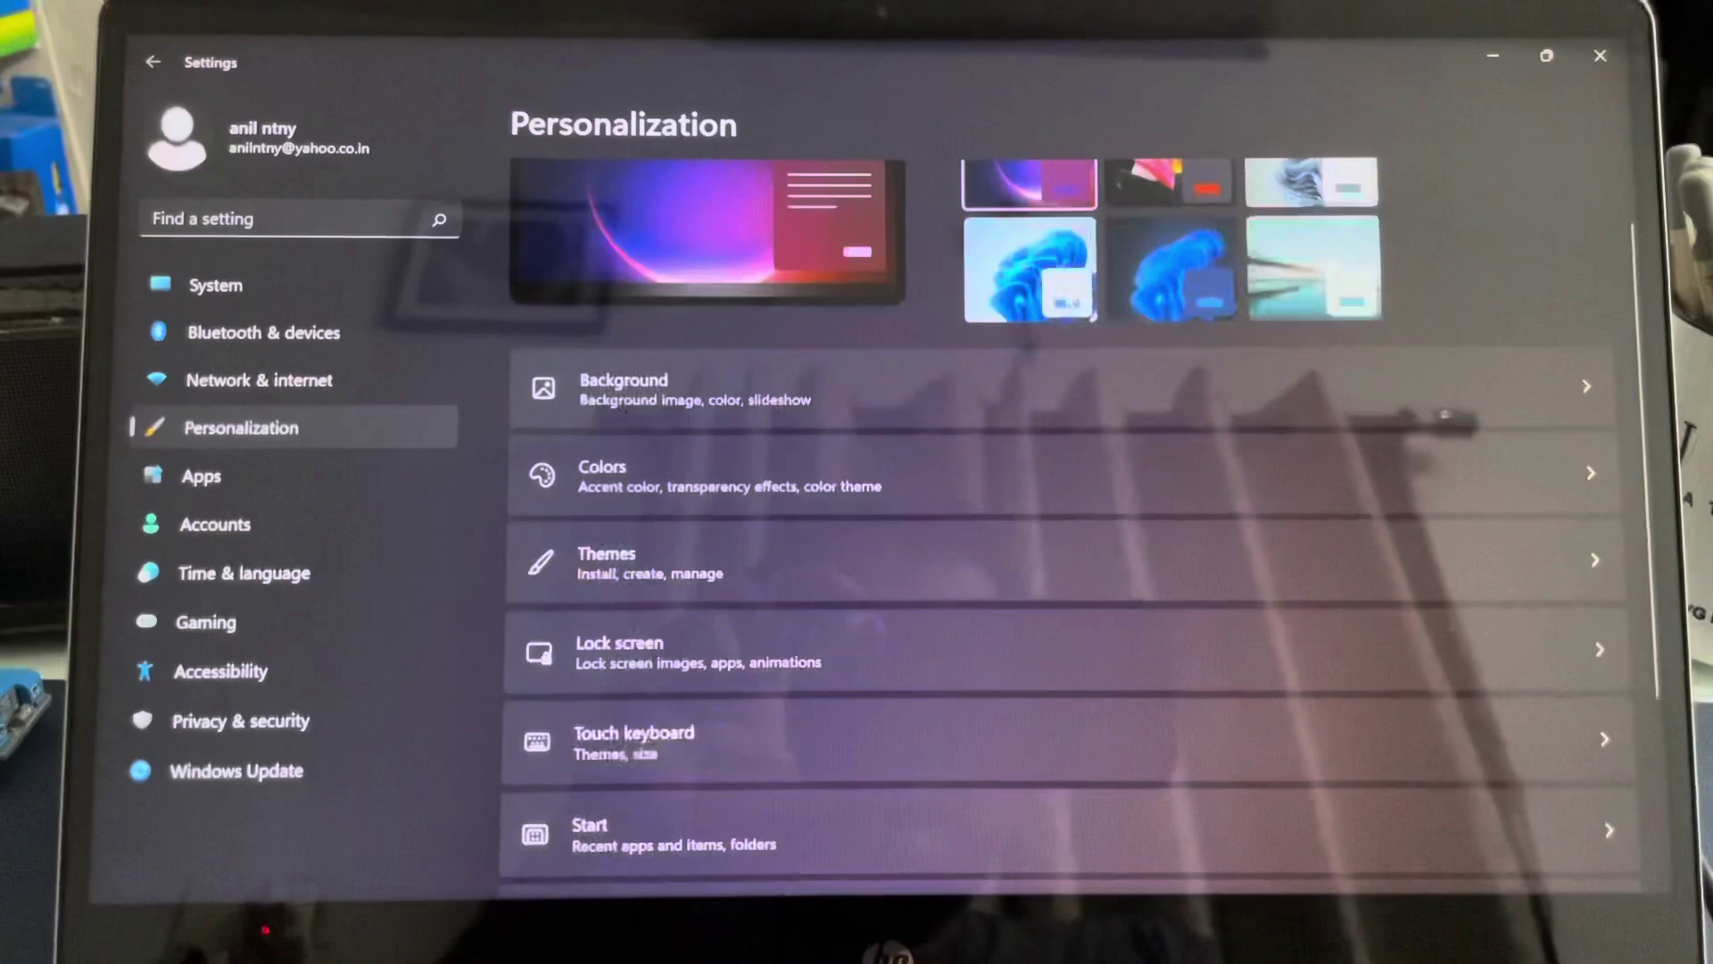
scroll(1076, 302, up, 1)
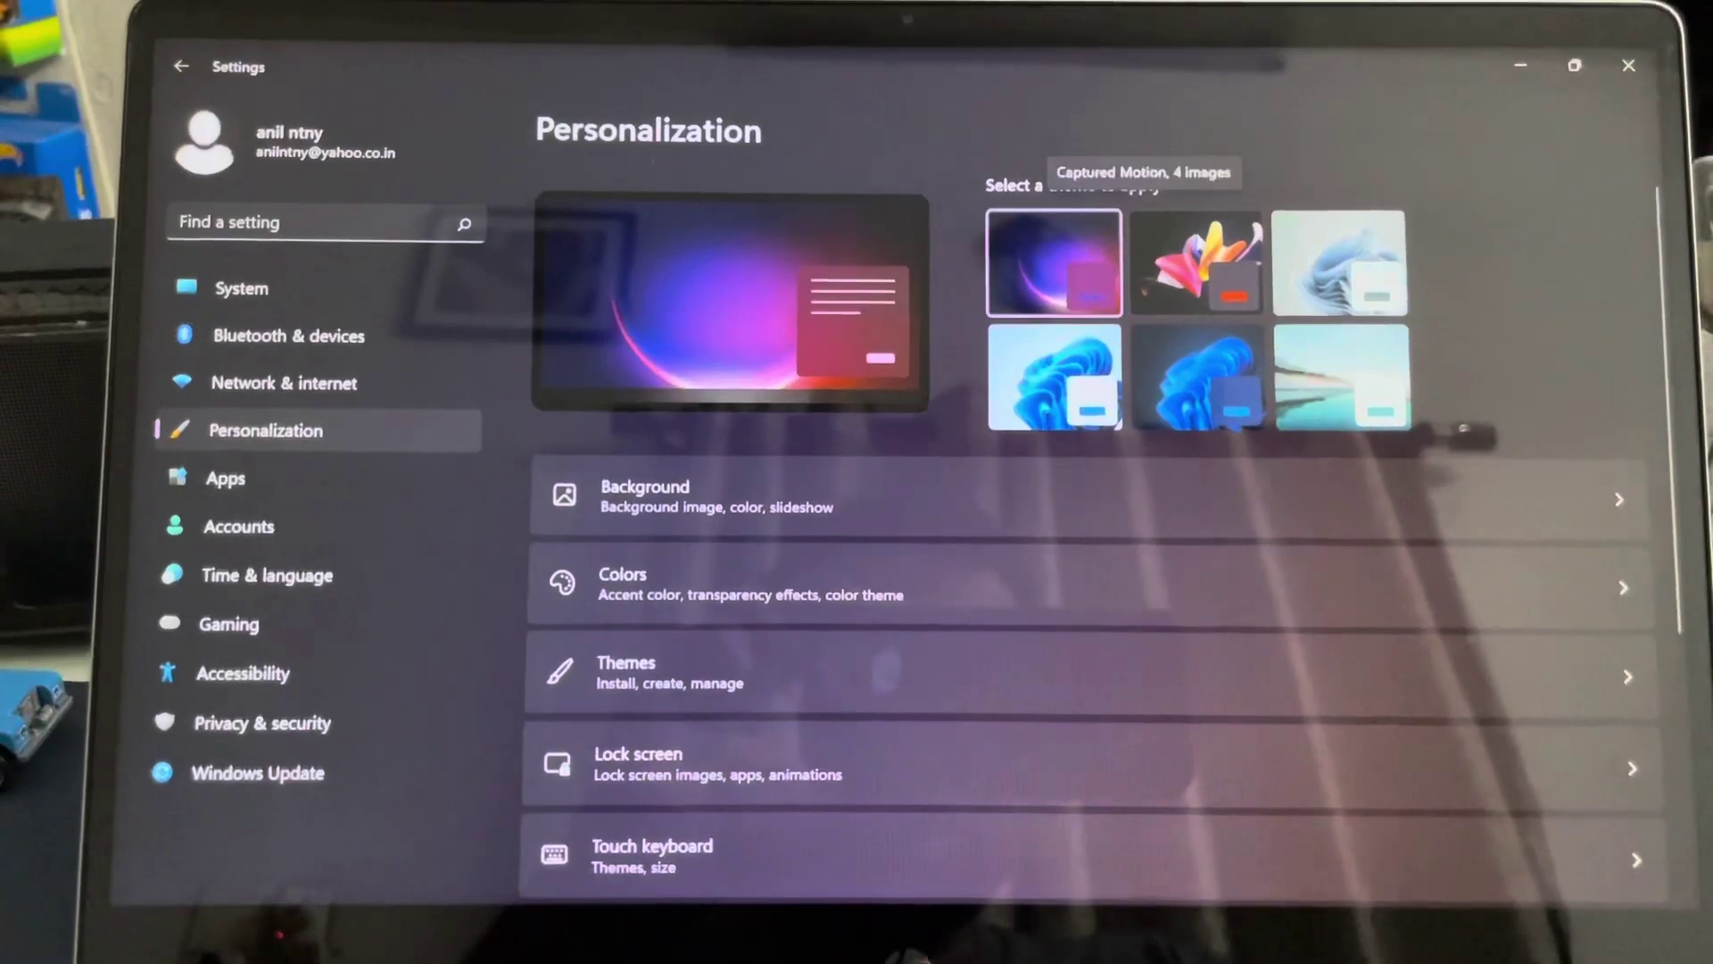
click(1191, 258)
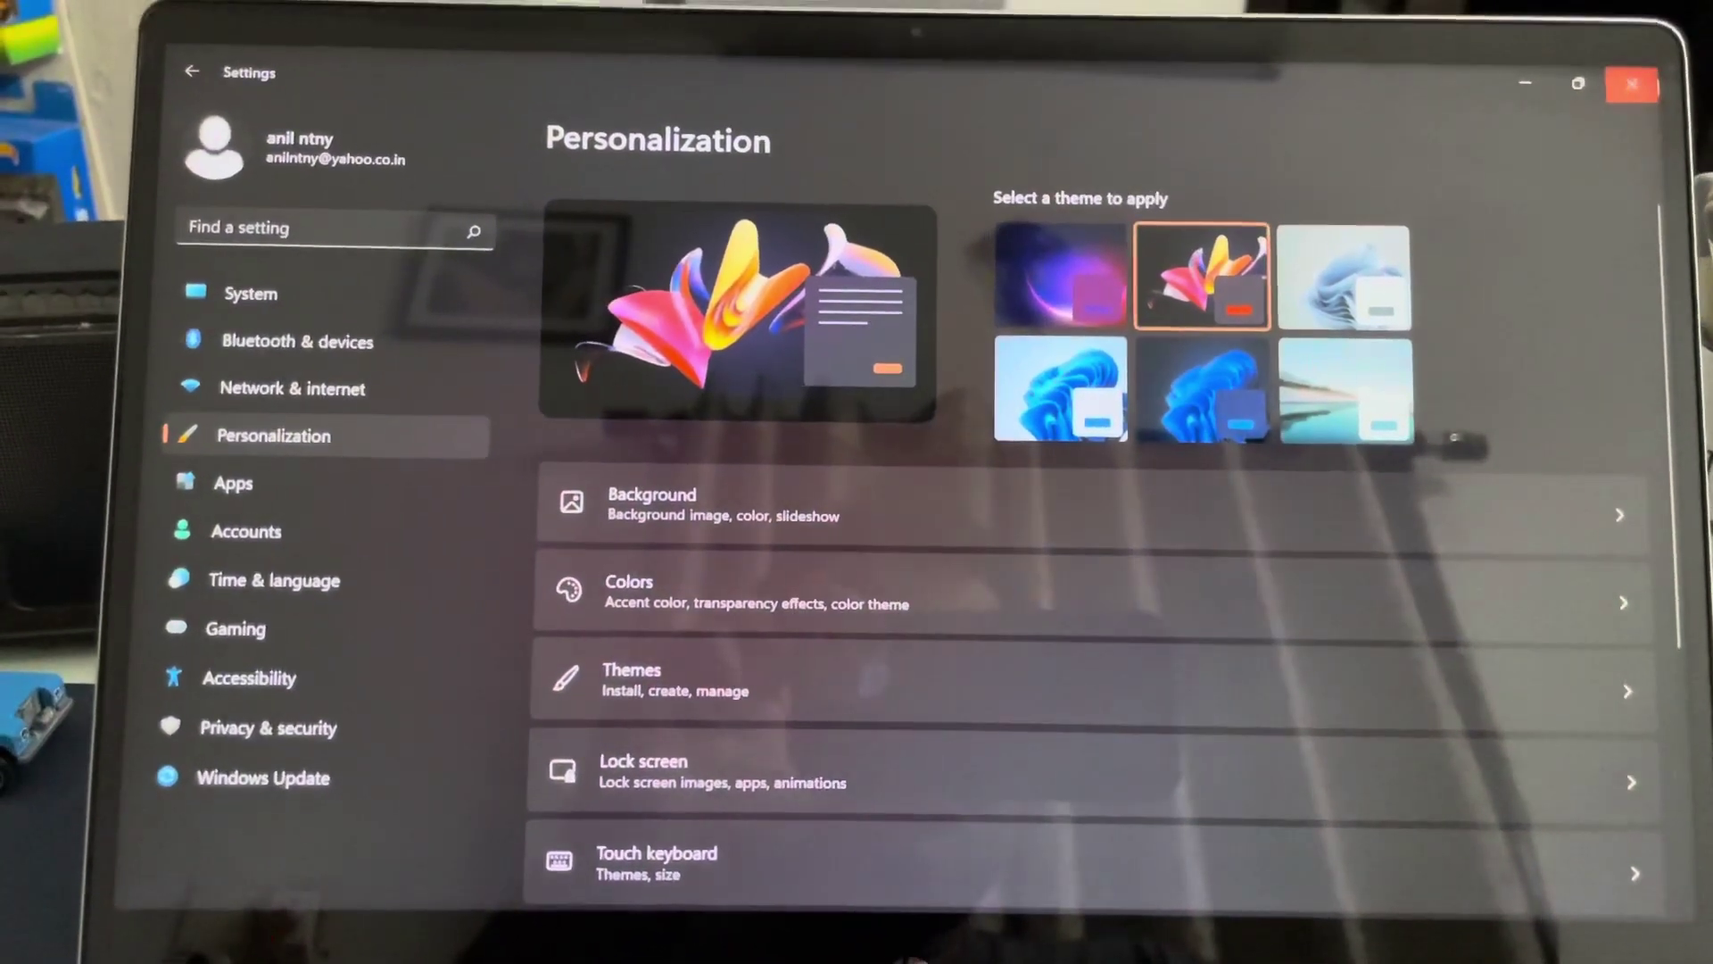
click(1619, 72)
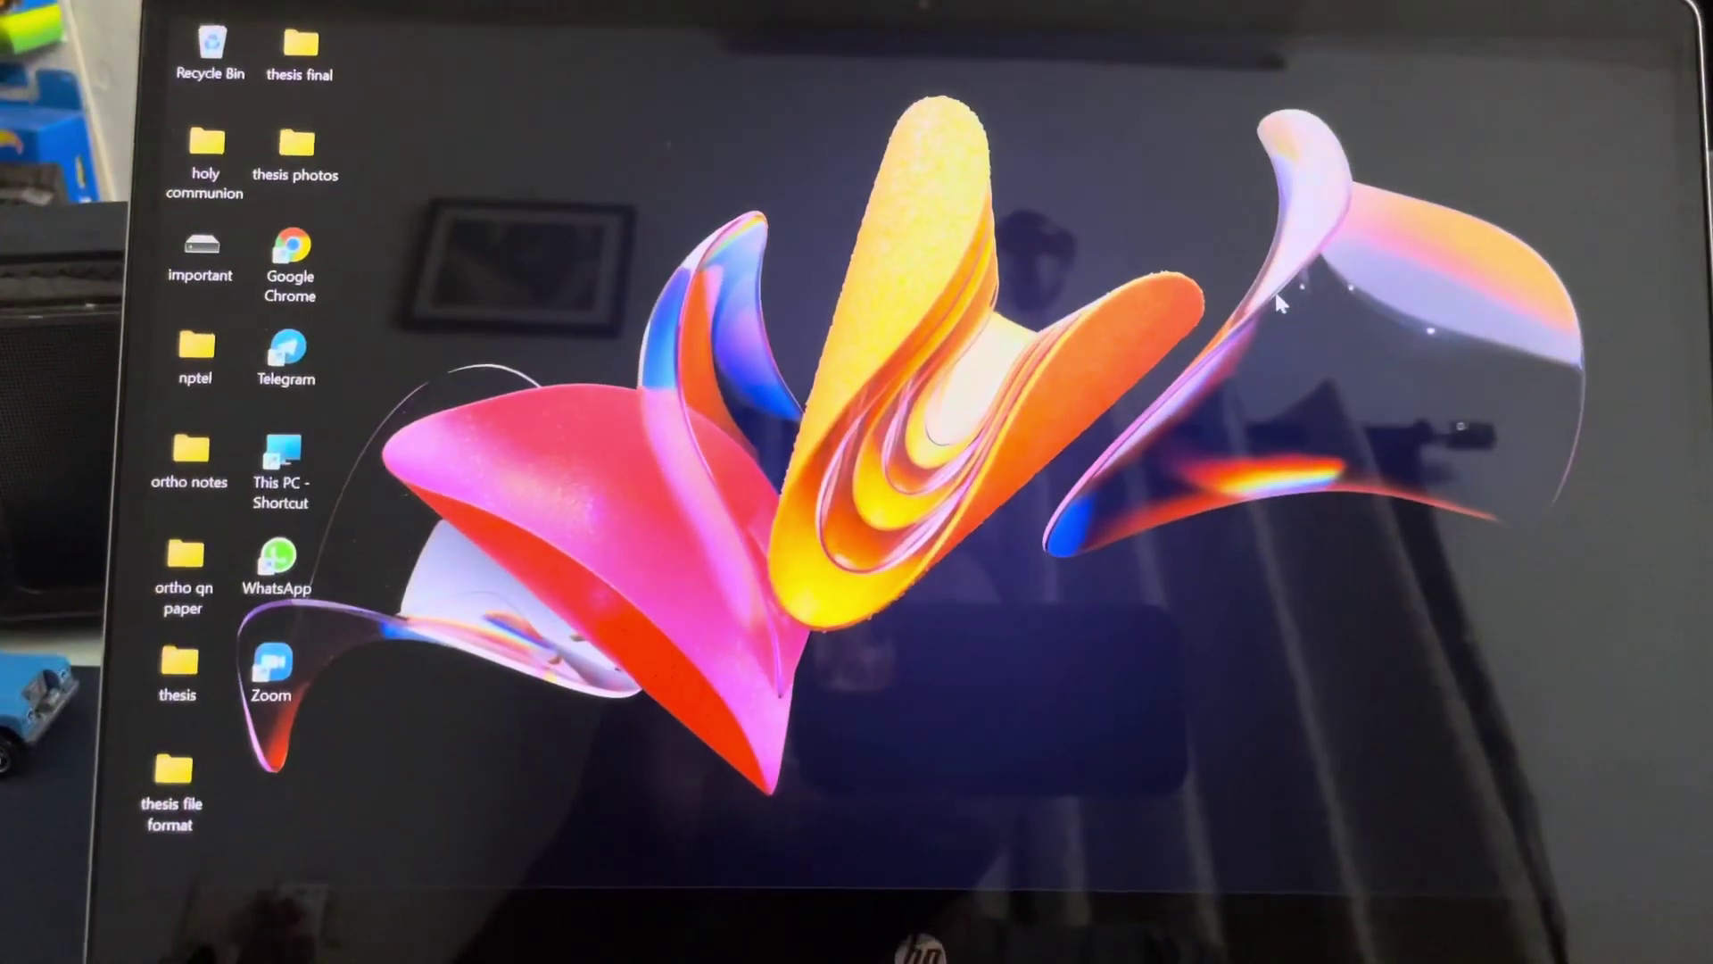
Step: Advance the wallpaper once, then apply the light Windows theme with blue bloom and close Settings
right_click(1281, 296)
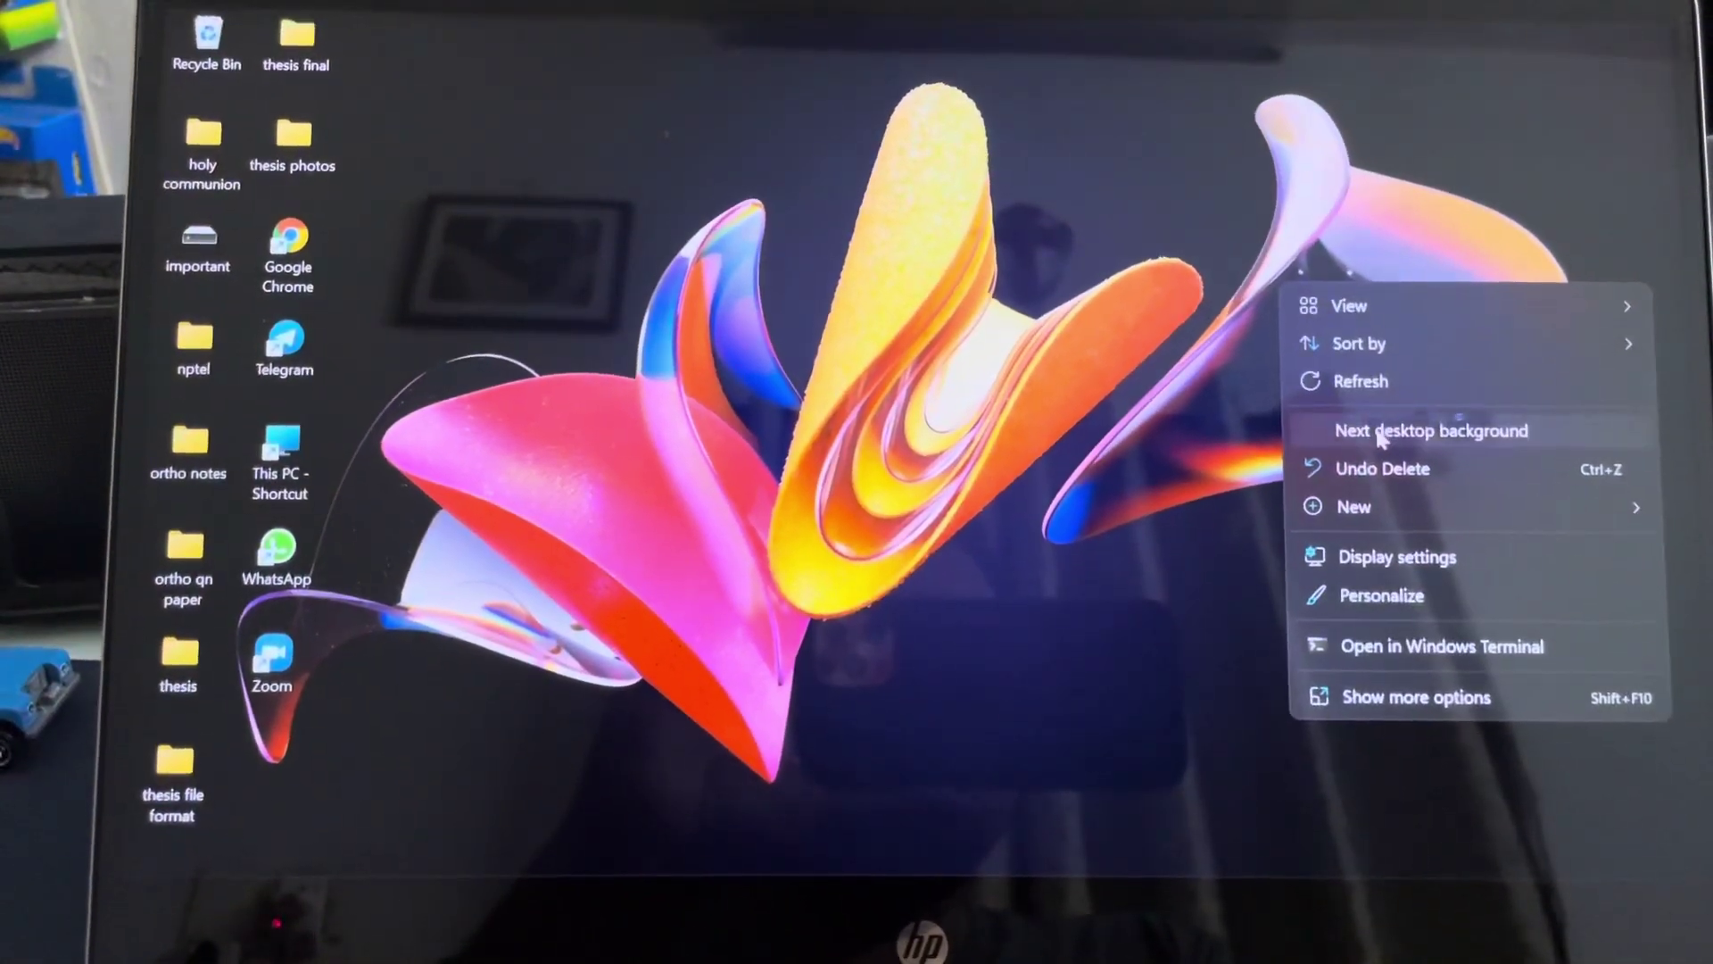
click(1385, 436)
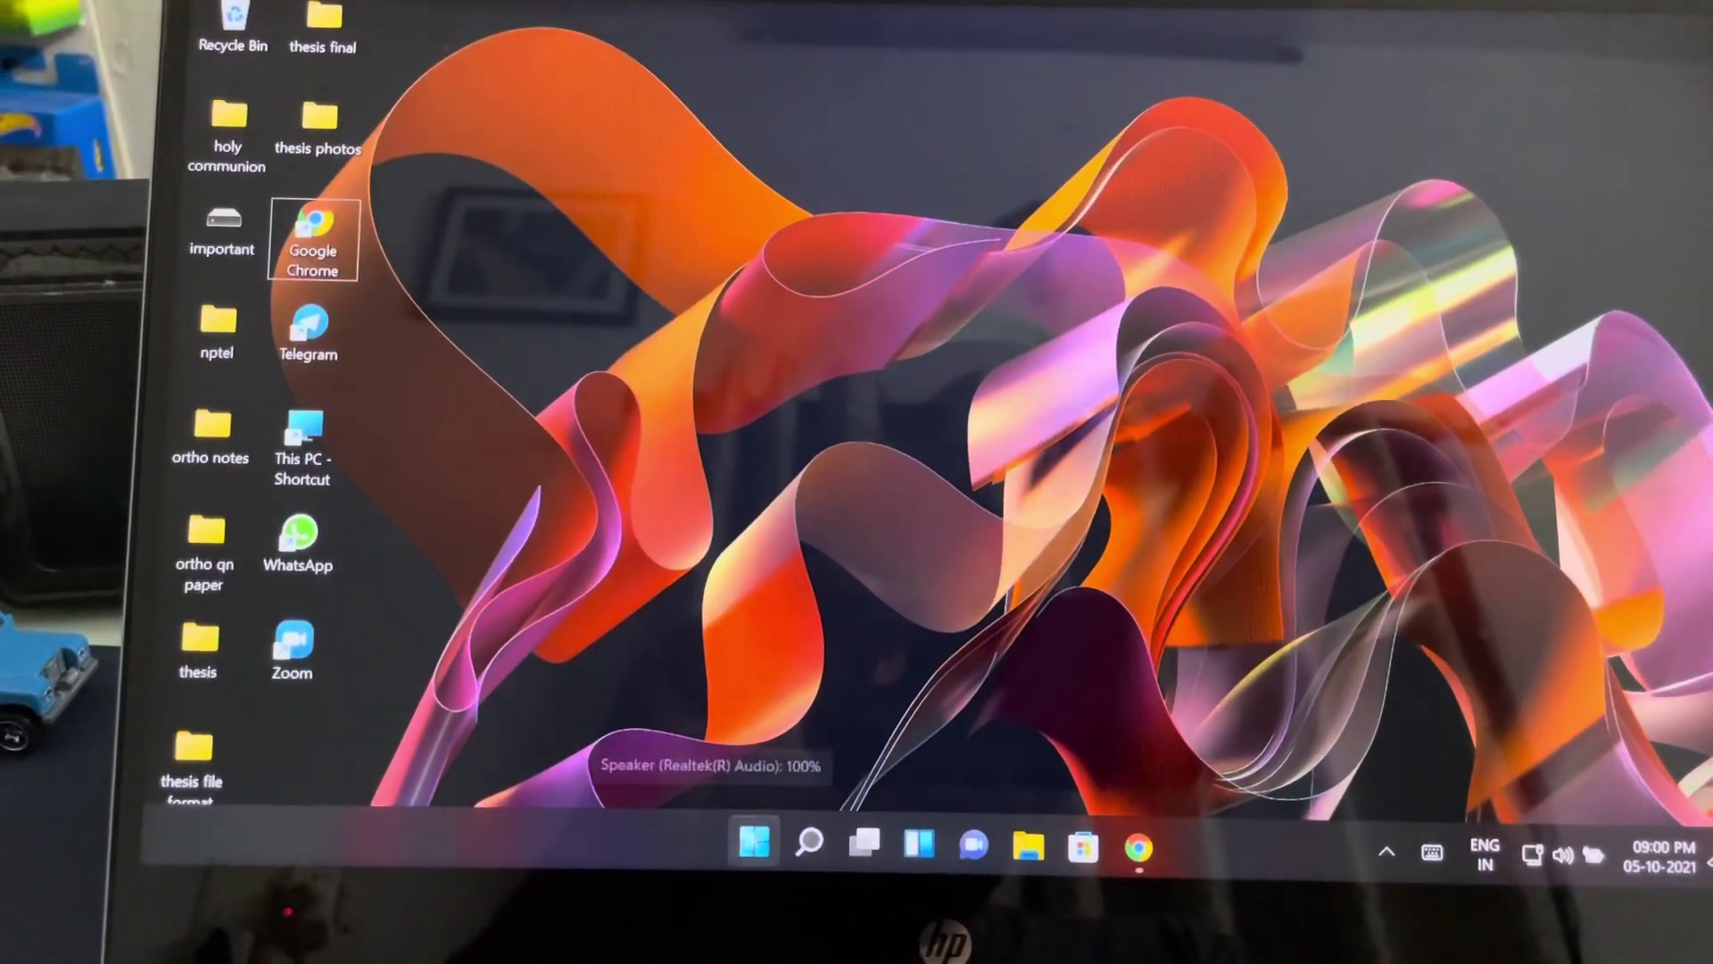
click(758, 843)
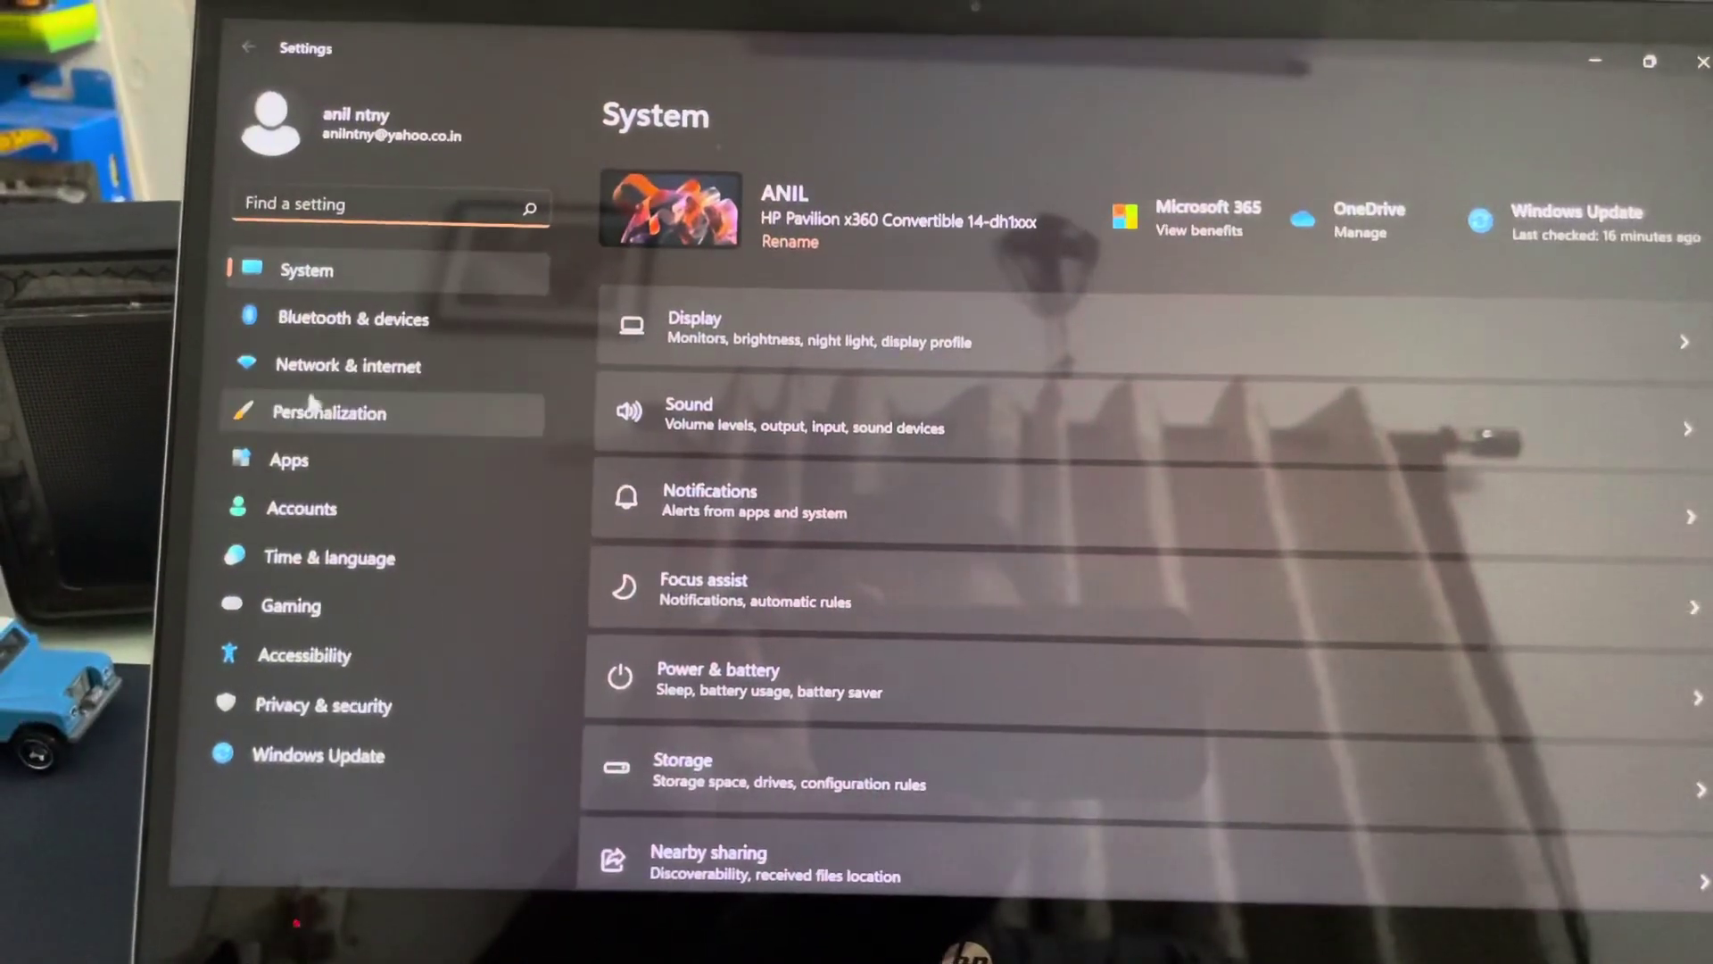
click(303, 409)
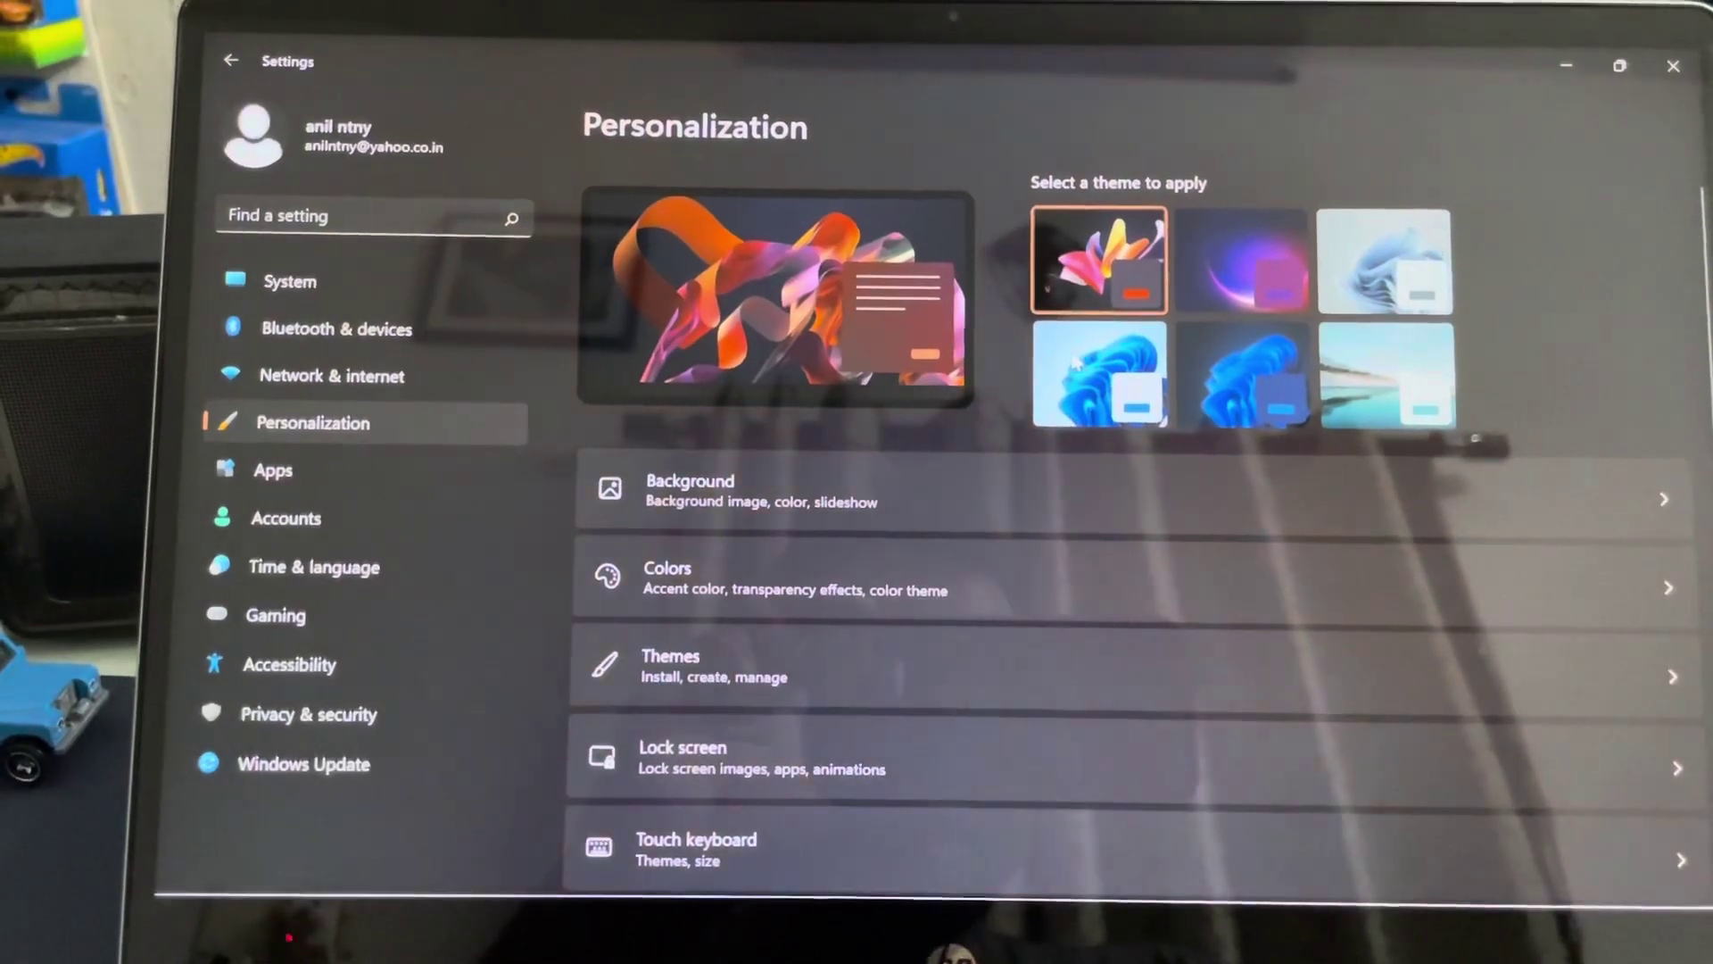
click(1098, 373)
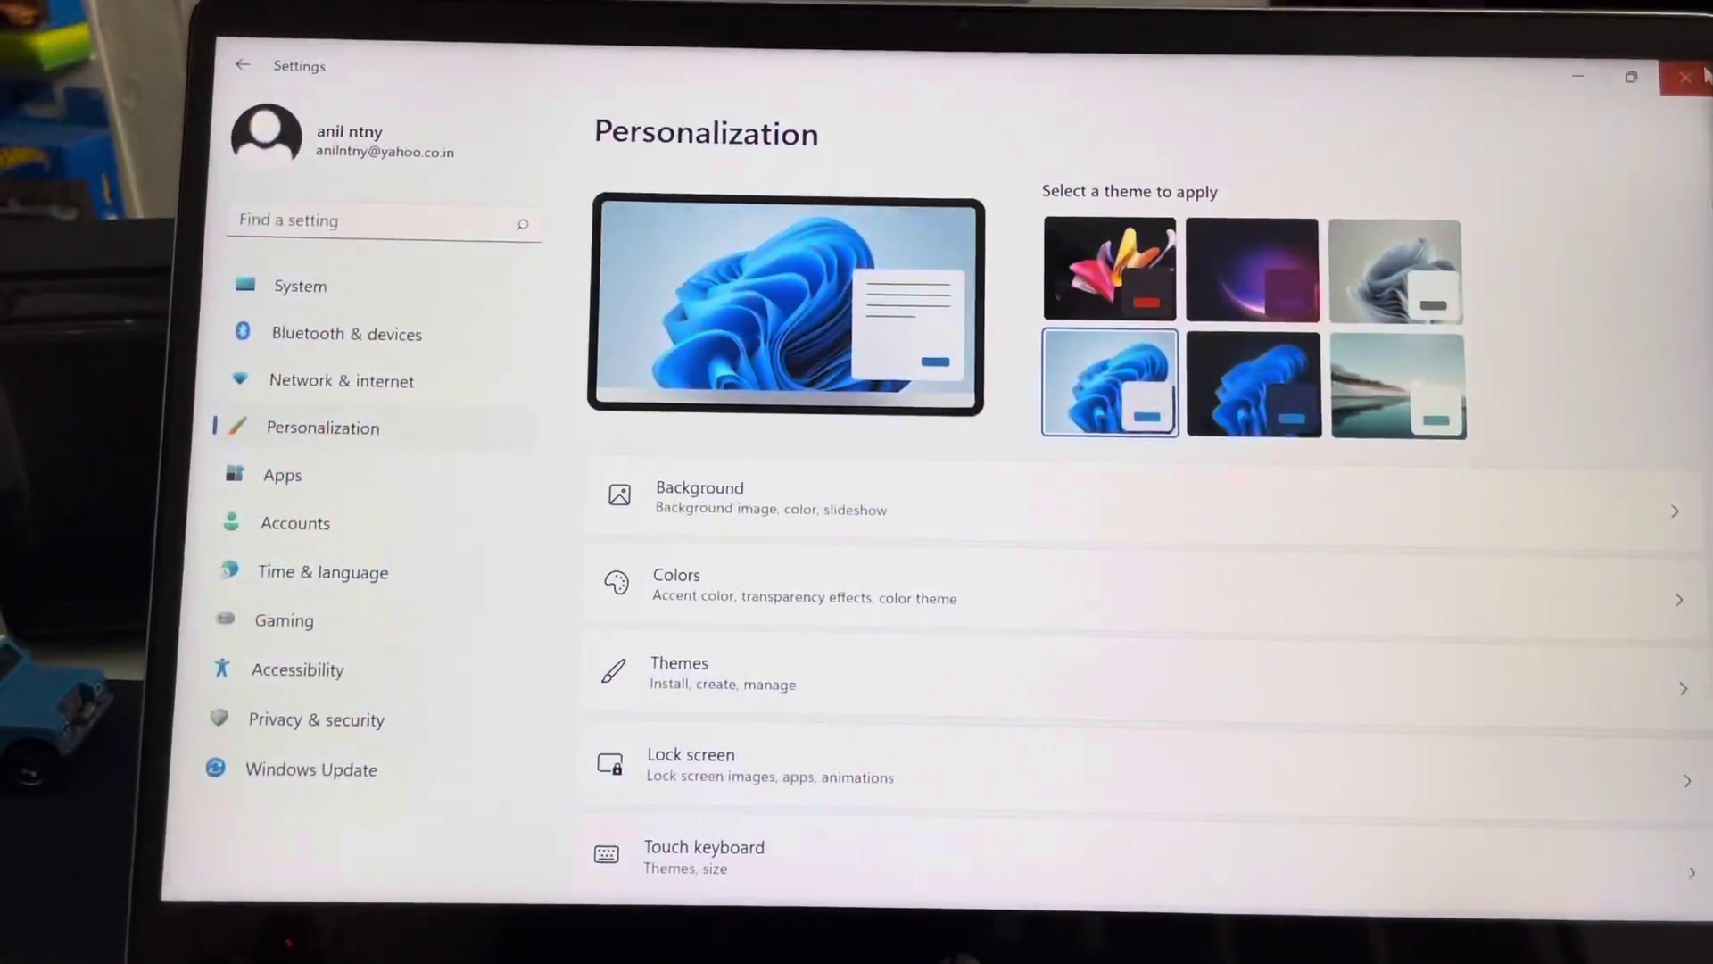
click(1684, 76)
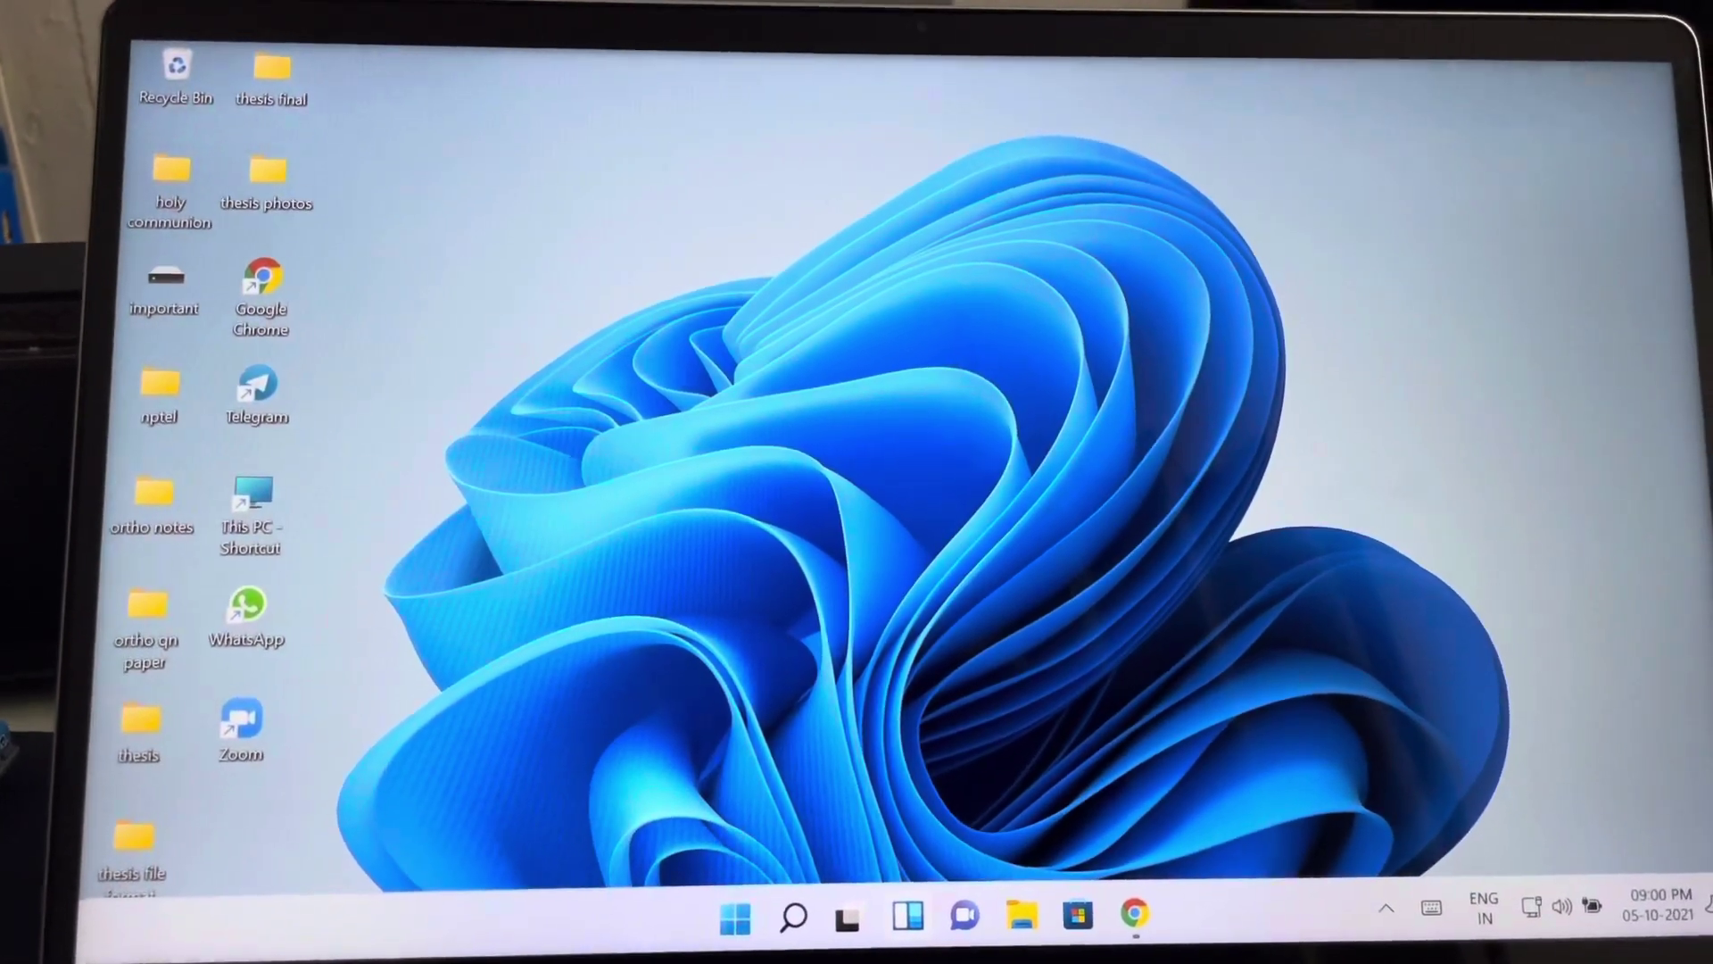
click(1031, 910)
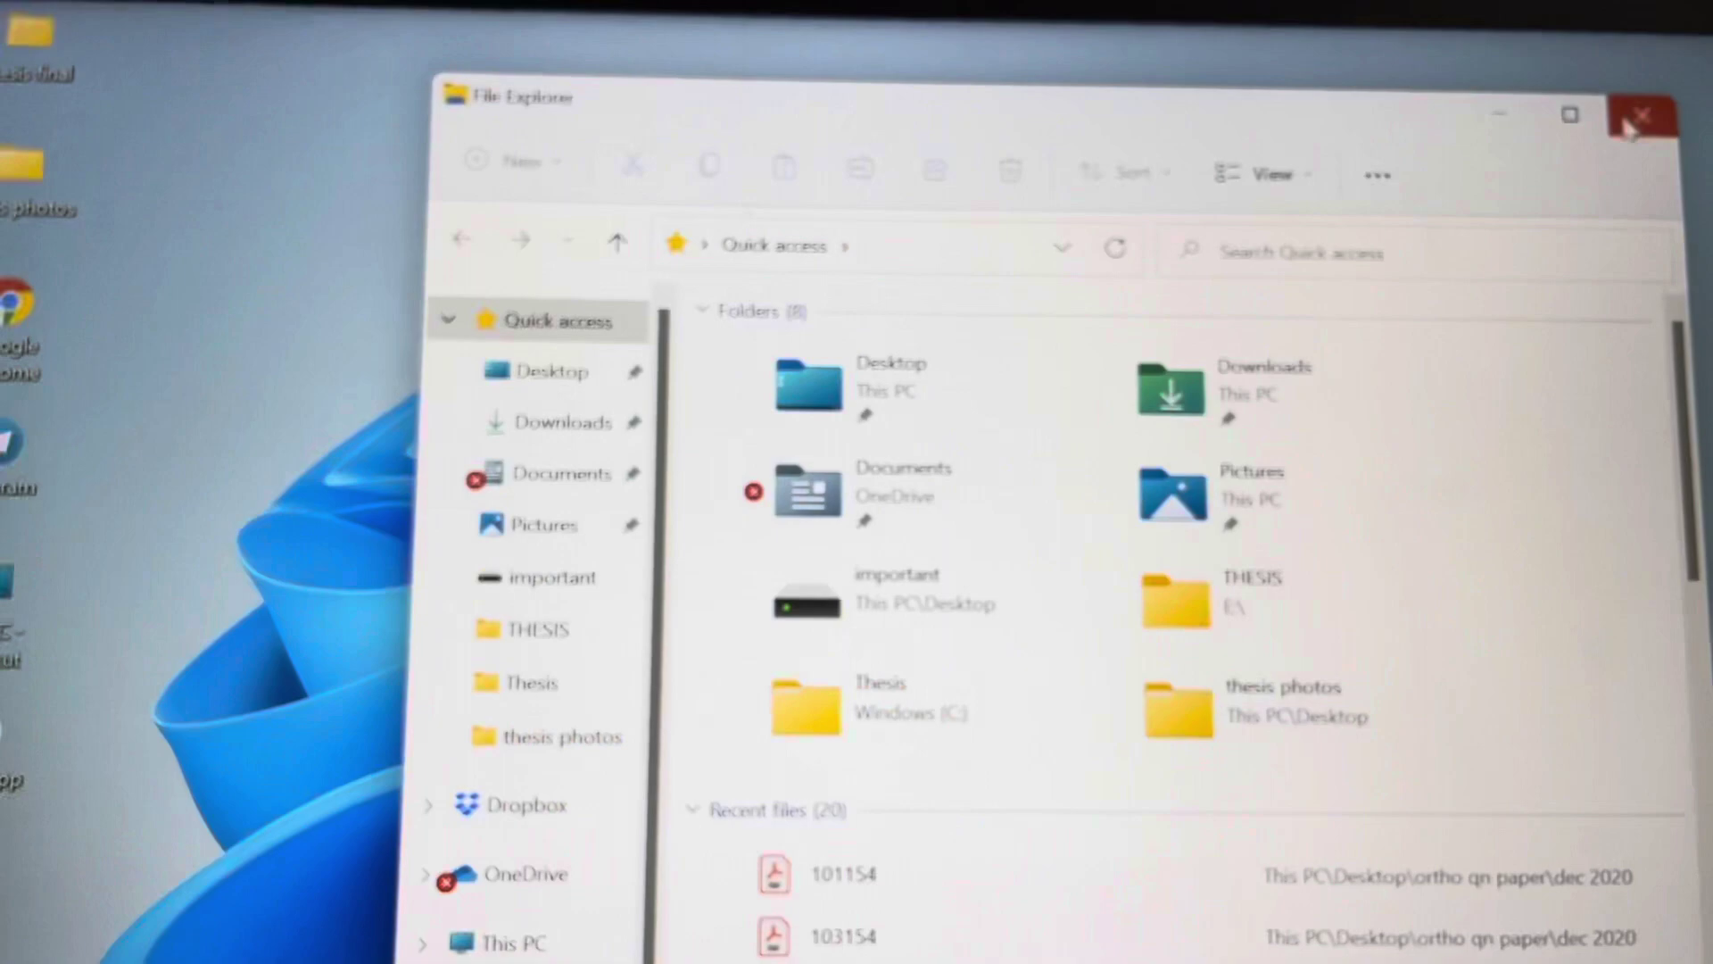
click(1595, 81)
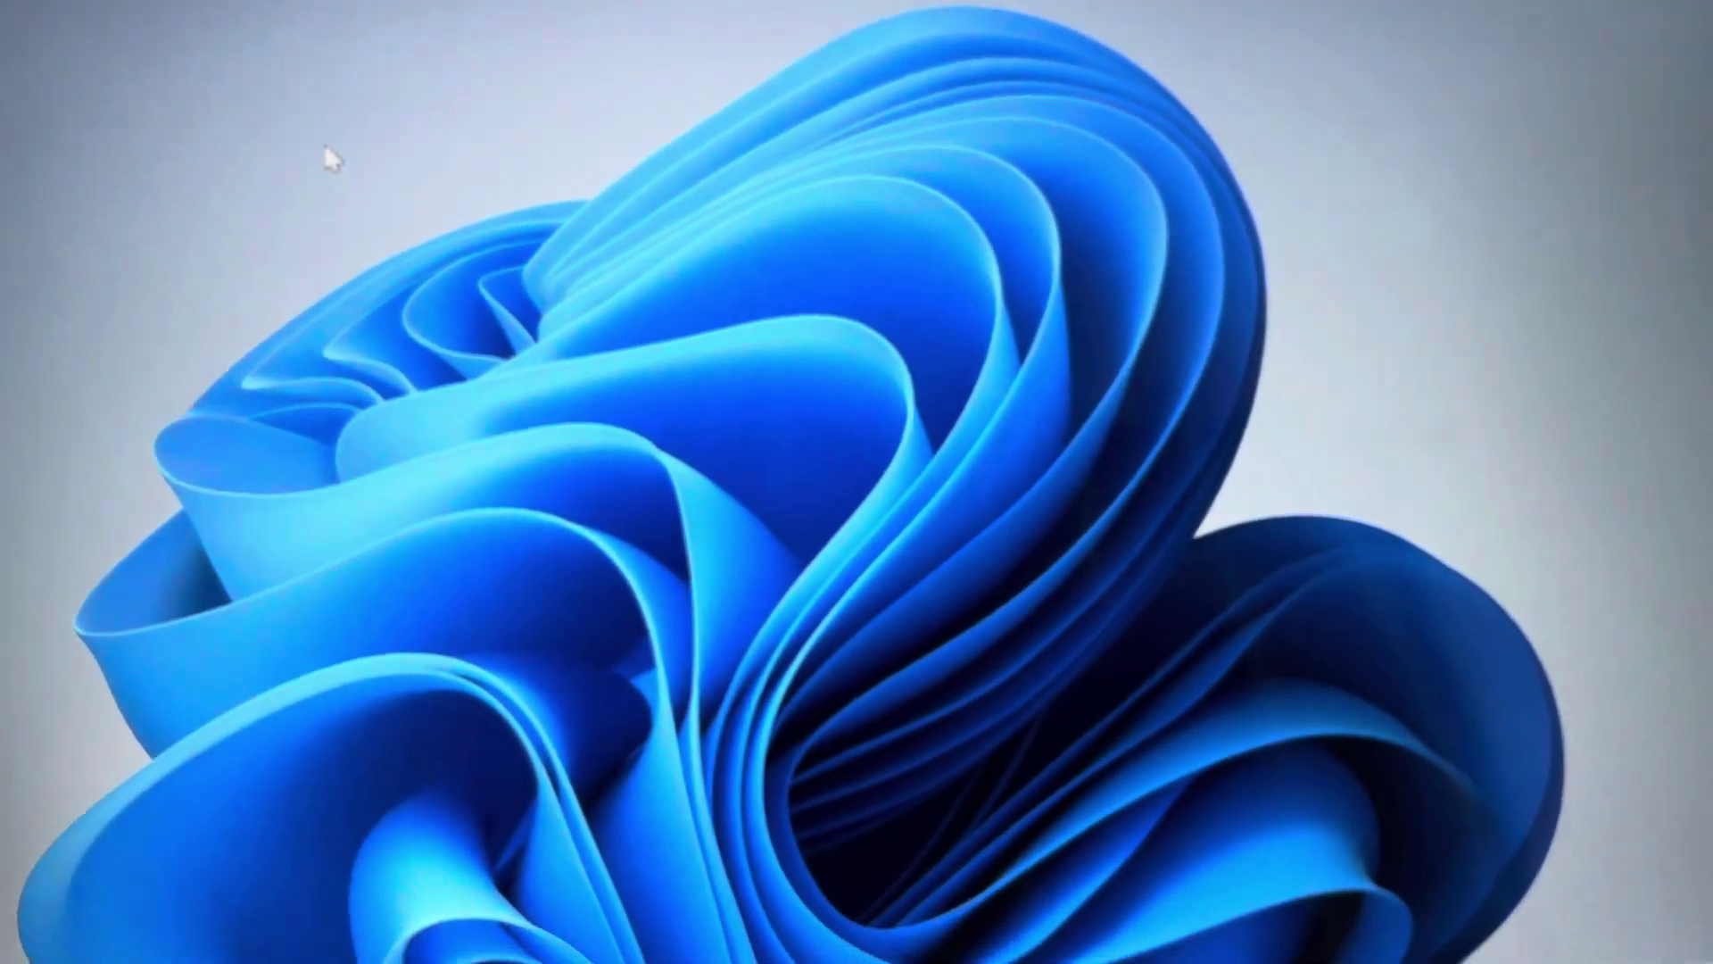